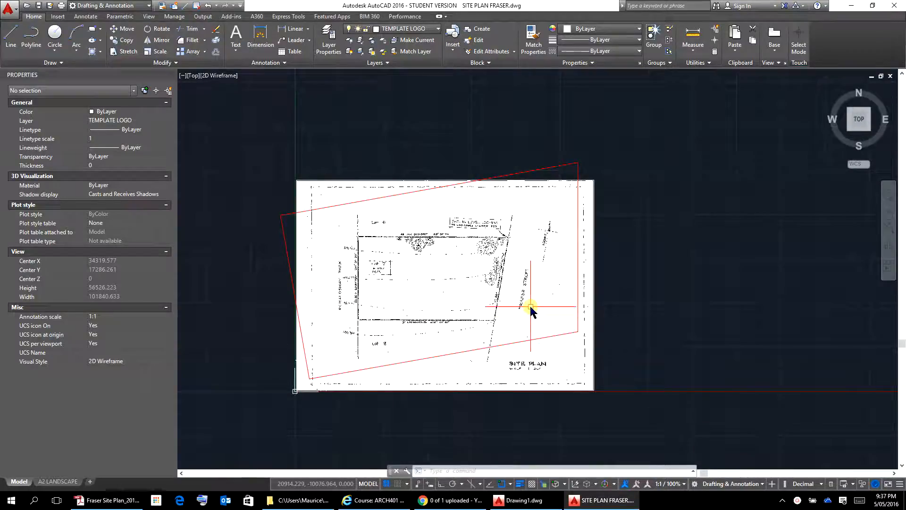
Step: Move the site plan image so its lower-left boundary corner sits on the lower-left corner of the red outline
{"action": "scroll", "coordinate": [530, 307], "scroll_direction": "up", "scroll_amount": 6}
{"action": "scroll", "coordinate": [506, 289], "scroll_direction": "down", "scroll_amount": 6}
{"action": "middle_click_drag", "start_coordinate": [505, 289], "coordinate": [607, 263]}
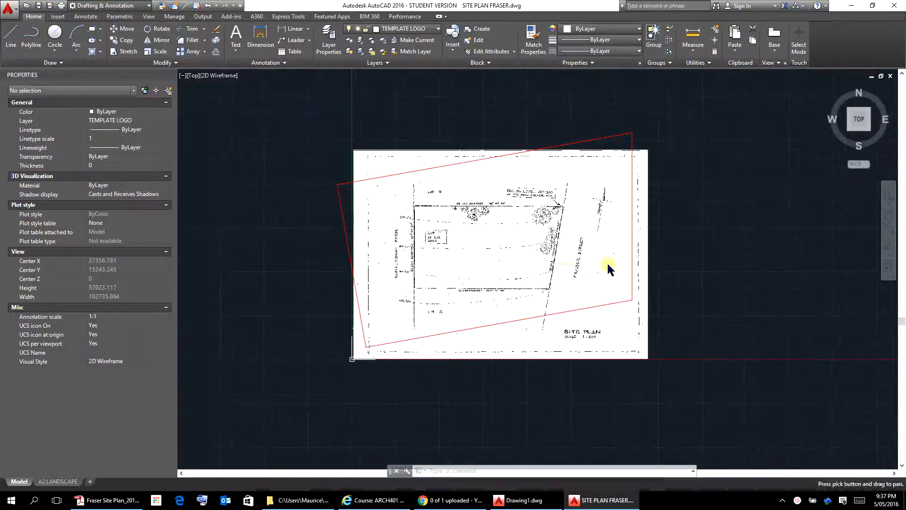
{"action": "left_click", "coordinate": [648, 343]}
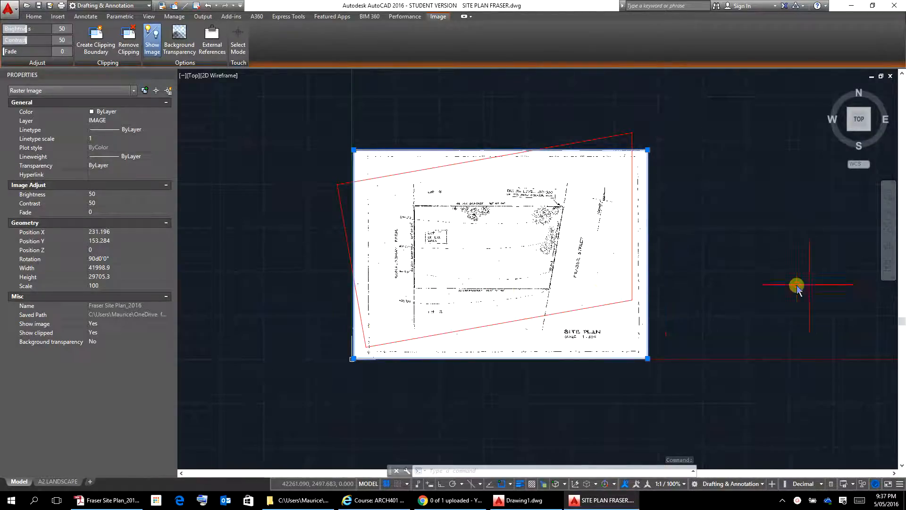
{"action": "right_click", "coordinate": [814, 285]}
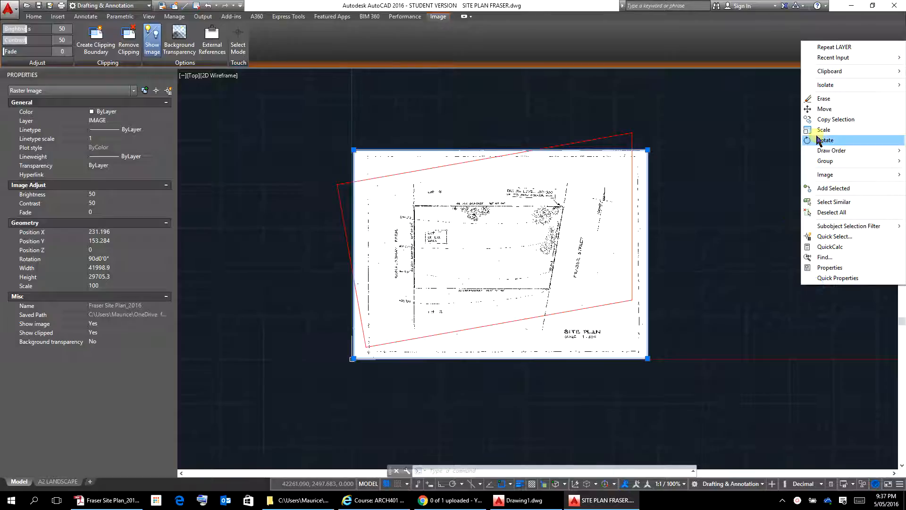
{"action": "left_click", "coordinate": [823, 109]}
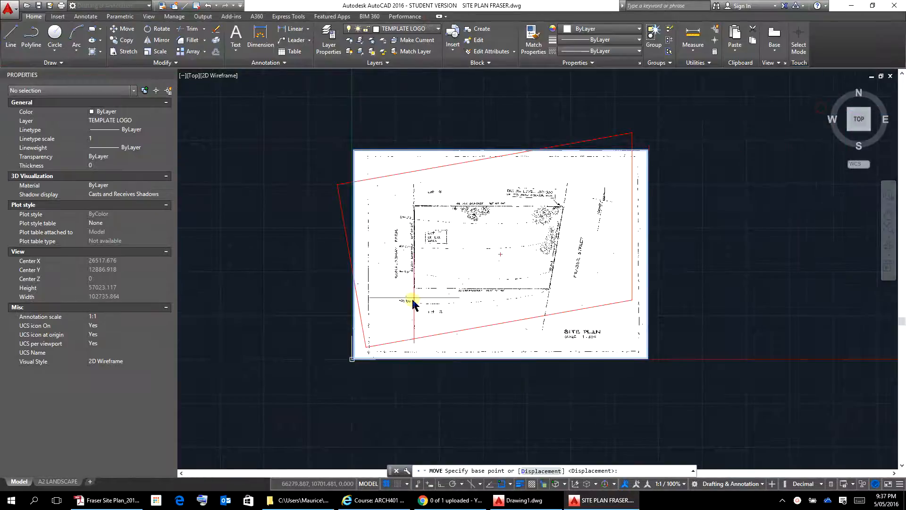
{"action": "scroll", "coordinate": [397, 290], "scroll_direction": "up", "scroll_amount": 5}
{"action": "scroll", "coordinate": [392, 285], "scroll_direction": "up", "scroll_amount": 4}
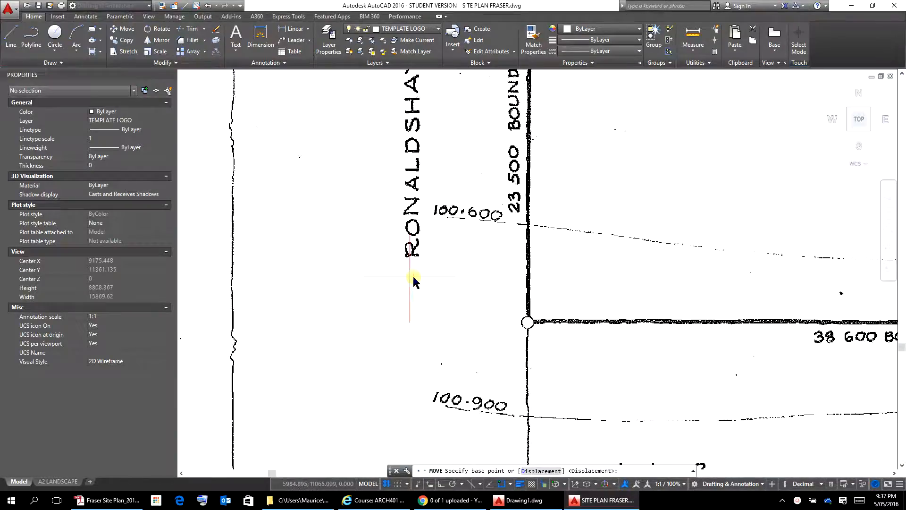
{"action": "left_click", "coordinate": [528, 322]}
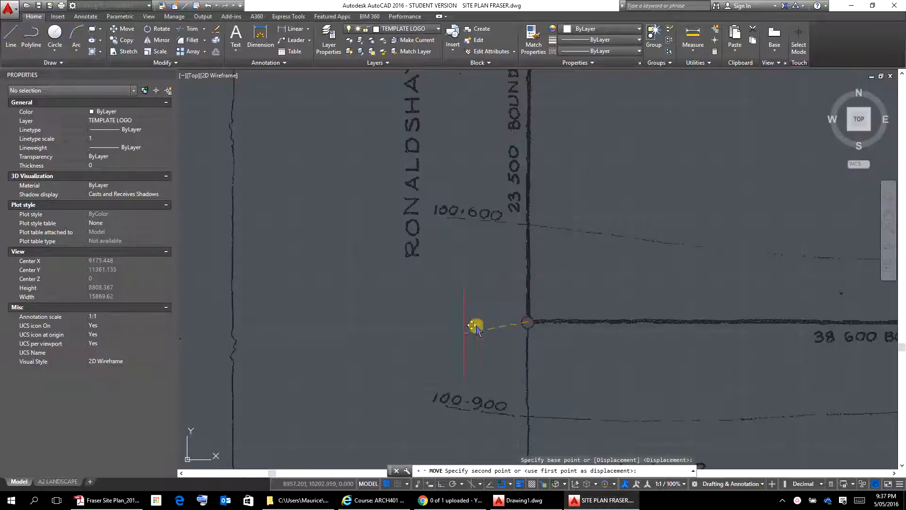
{"action": "scroll", "coordinate": [457, 308], "scroll_direction": "down", "scroll_amount": 3}
{"action": "scroll", "coordinate": [456, 306], "scroll_direction": "down", "scroll_amount": 4}
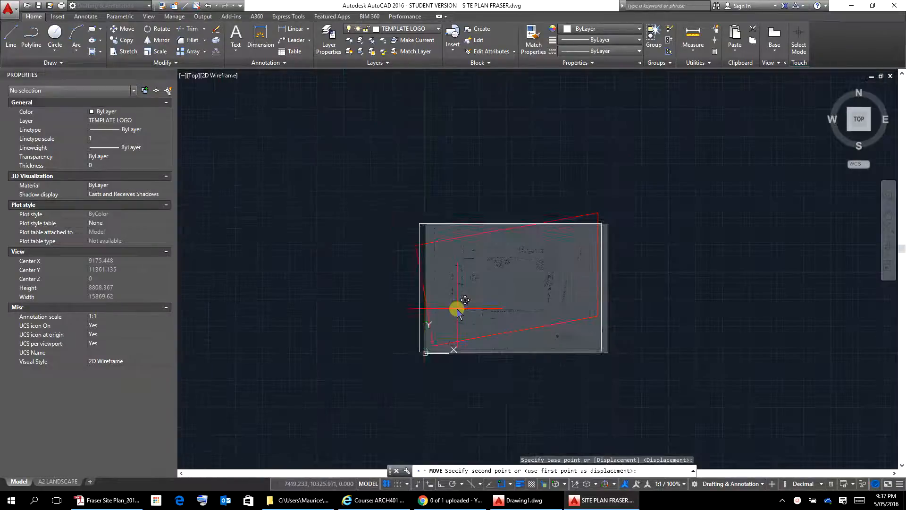
{"action": "scroll", "coordinate": [415, 370], "scroll_direction": "up", "scroll_amount": 6}
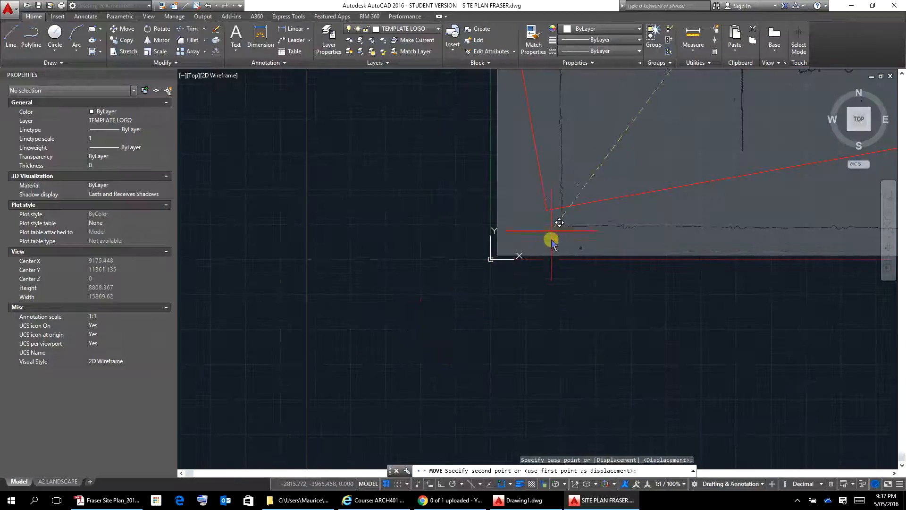
{"action": "left_click", "coordinate": [545, 212]}
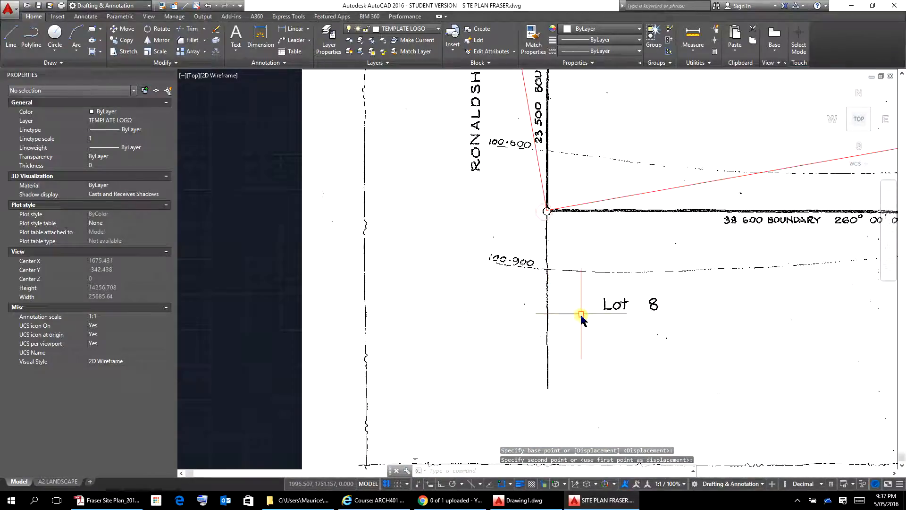
Step: Rotate the image by Reference about the shared lower-left corner, taking the 38 600 boundary as reference direction and picking its far end with object snap off
{"action": "scroll", "coordinate": [581, 315], "scroll_direction": "down", "scroll_amount": 8}
{"action": "middle_click_drag", "start_coordinate": [666, 338], "coordinate": [512, 321]}
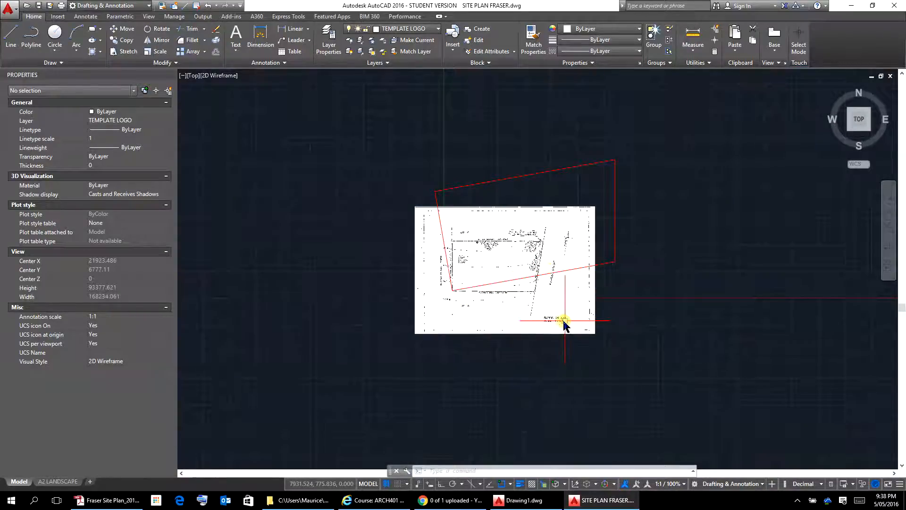
{"action": "left_click", "coordinate": [586, 333]}
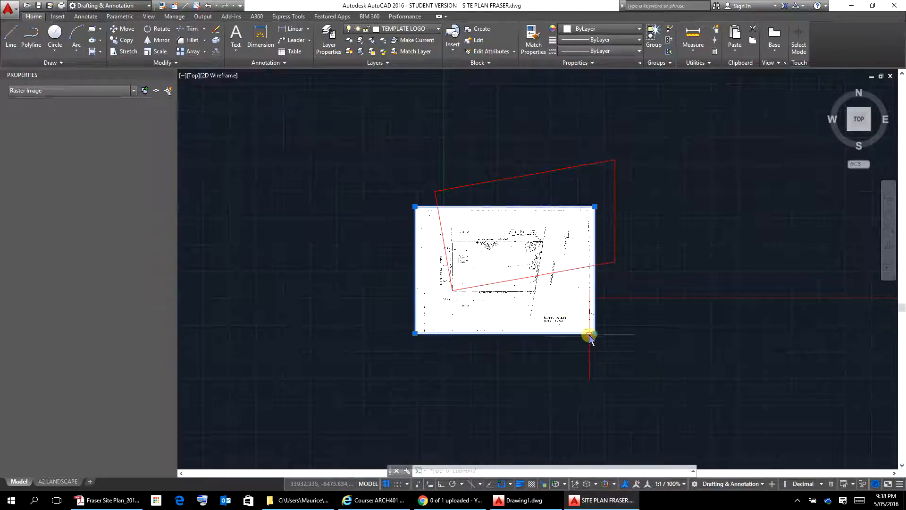
{"action": "right_click", "coordinate": [638, 348]}
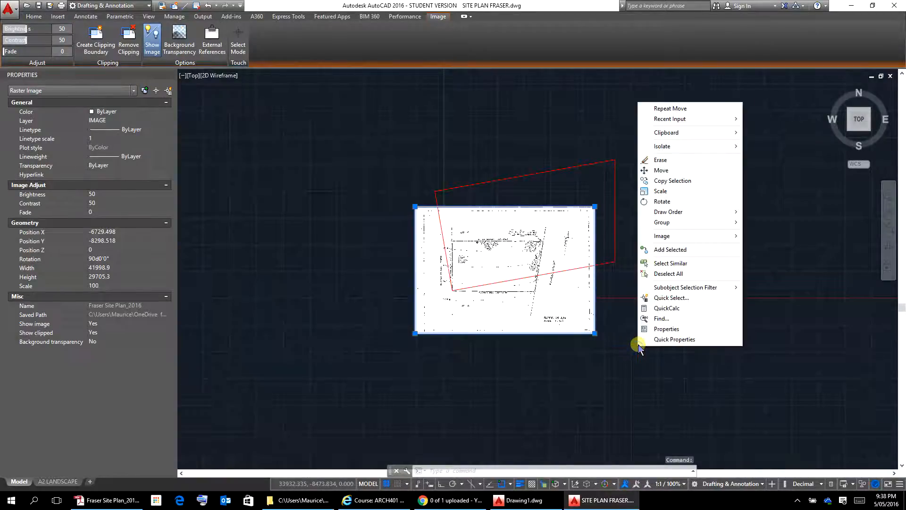
{"action": "left_click", "coordinate": [663, 202]}
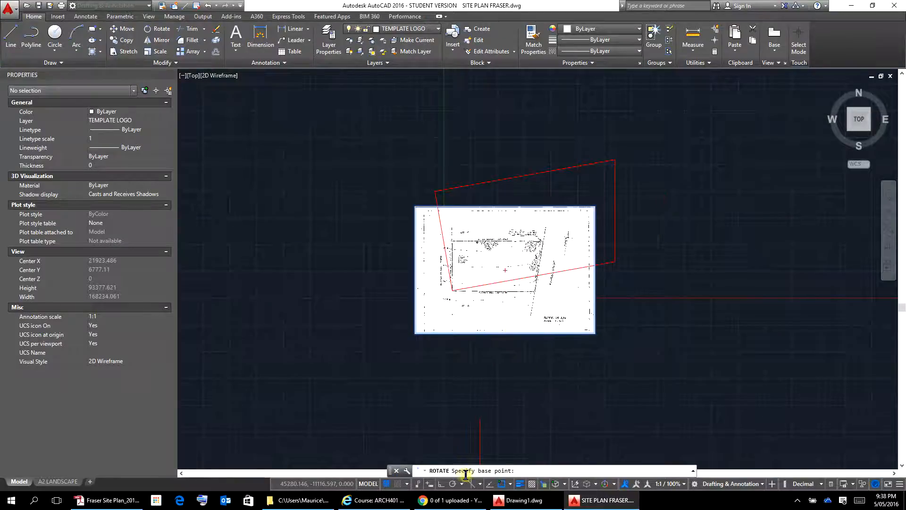
{"action": "left_click", "coordinate": [452, 290]}
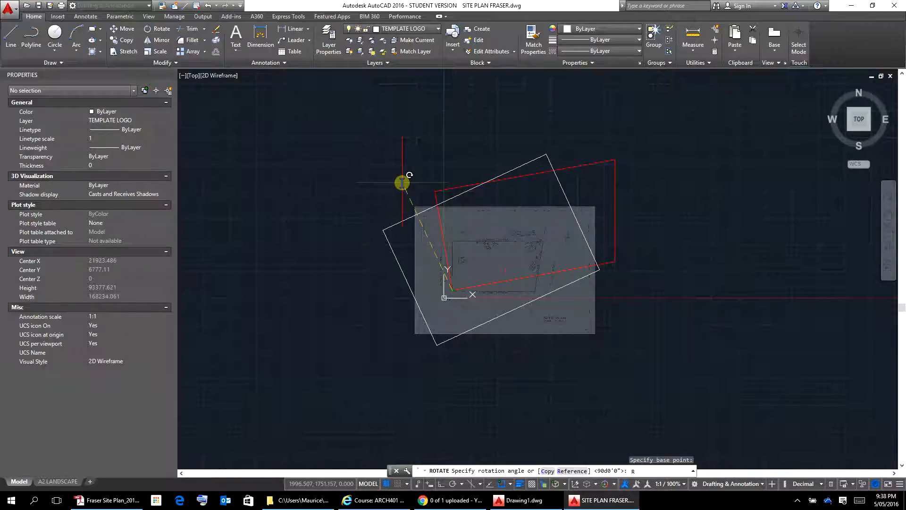
{"action": "type", "text": "R"}
{"action": "key", "text": "Return"}
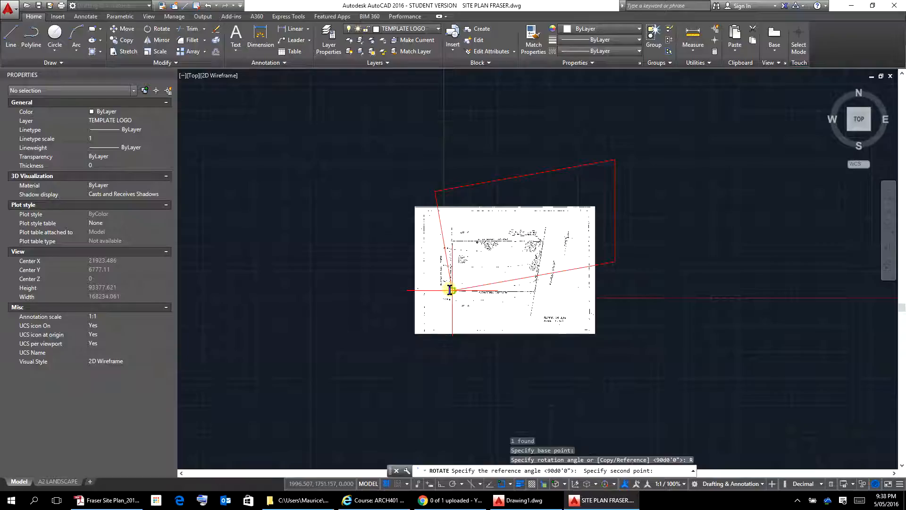
{"action": "scroll", "coordinate": [548, 306], "scroll_direction": "up", "scroll_amount": 2}
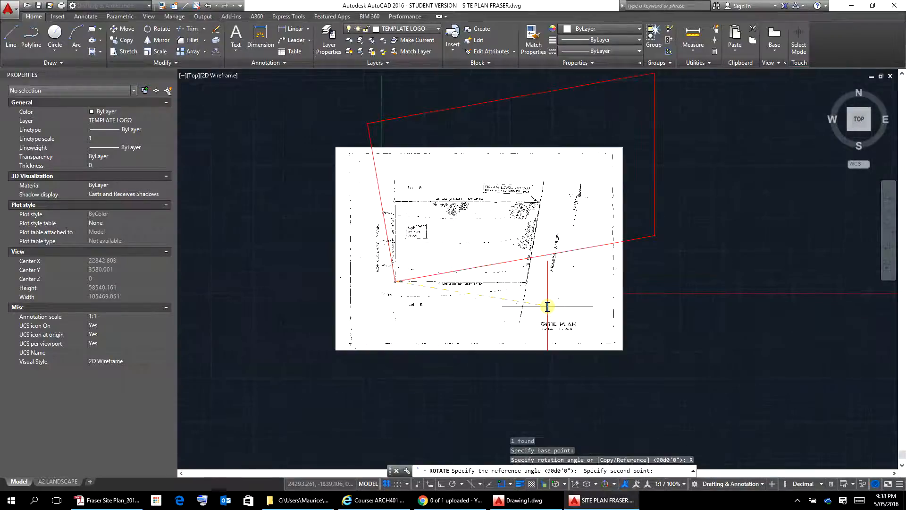
{"action": "scroll", "coordinate": [548, 306], "scroll_direction": "up", "scroll_amount": 4}
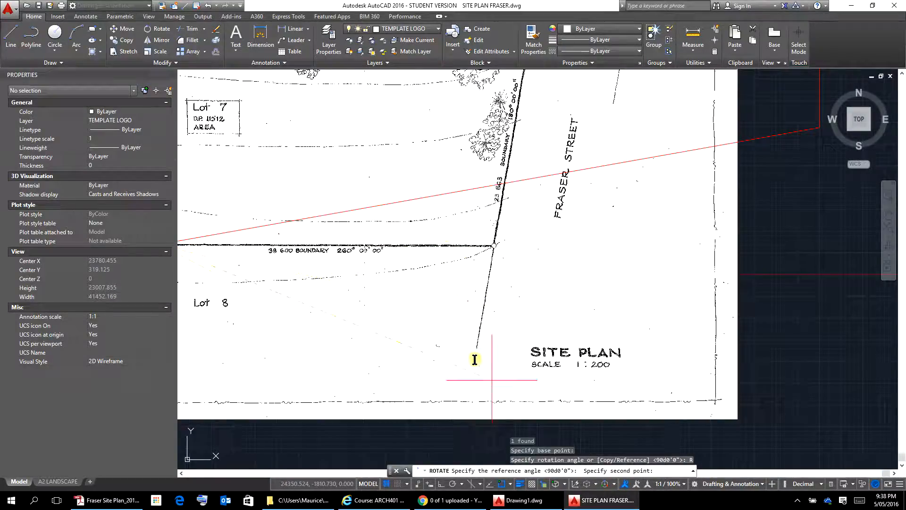
{"action": "left_click", "coordinate": [503, 485]}
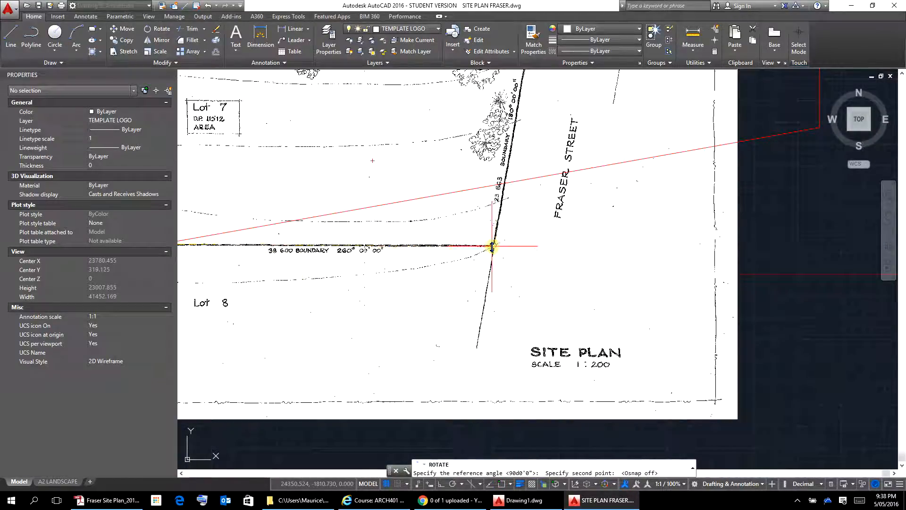
{"action": "scroll", "coordinate": [492, 246], "scroll_direction": "up", "scroll_amount": 4}
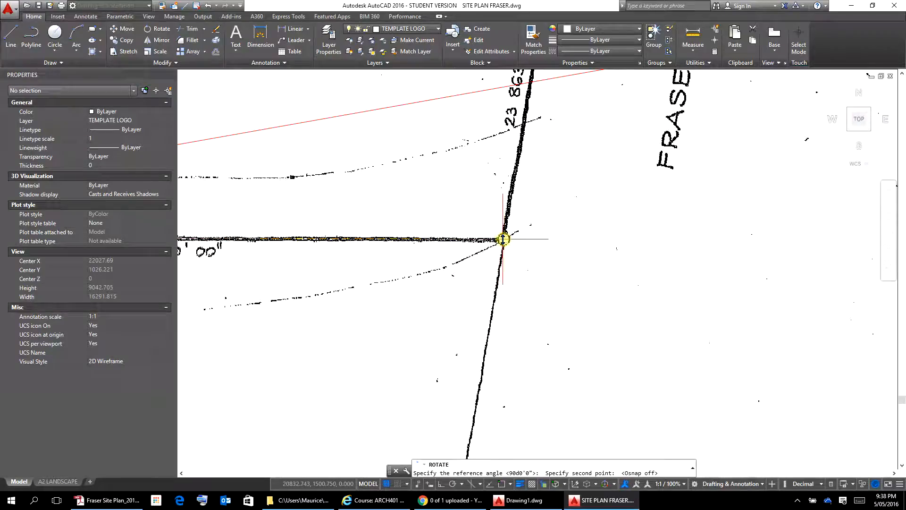
{"action": "left_click", "coordinate": [505, 239]}
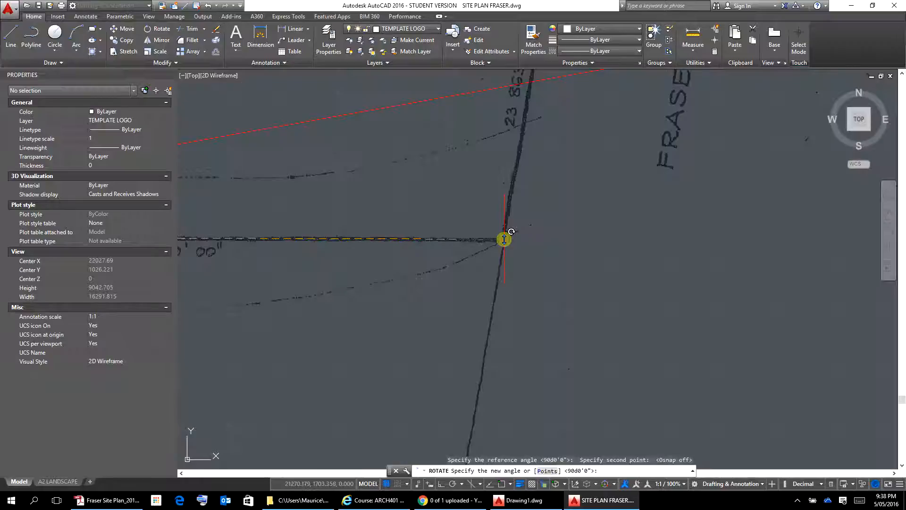
Step: Set the image's new angle to the lower-right corner of the red outline with object snap on, and check the boundary alignment
{"action": "scroll", "coordinate": [501, 154], "scroll_direction": "down", "scroll_amount": 10}
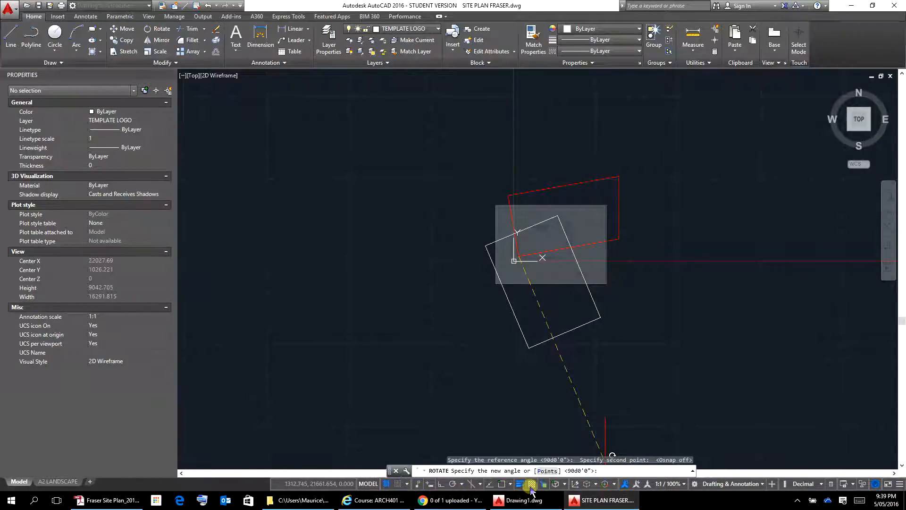
{"action": "left_click", "coordinate": [501, 484]}
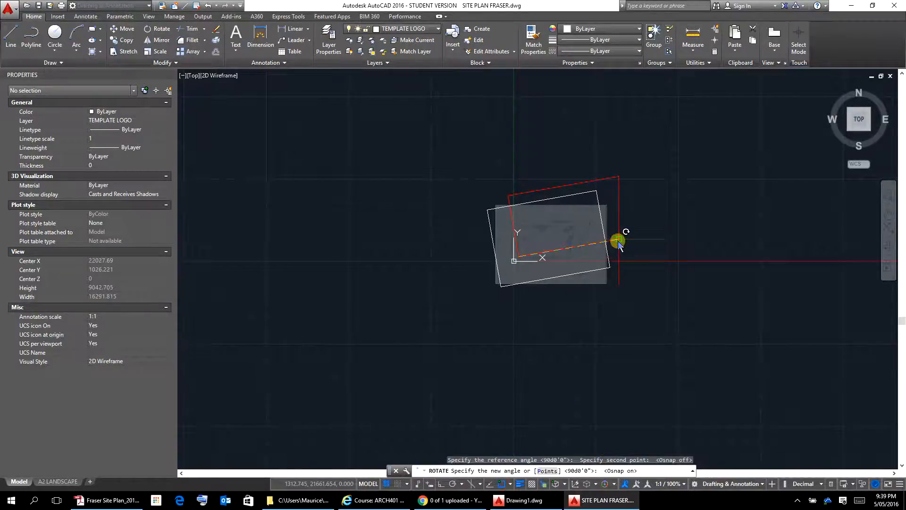
{"action": "left_click", "coordinate": [617, 241]}
{"action": "scroll", "coordinate": [545, 244], "scroll_direction": "up", "scroll_amount": 2}
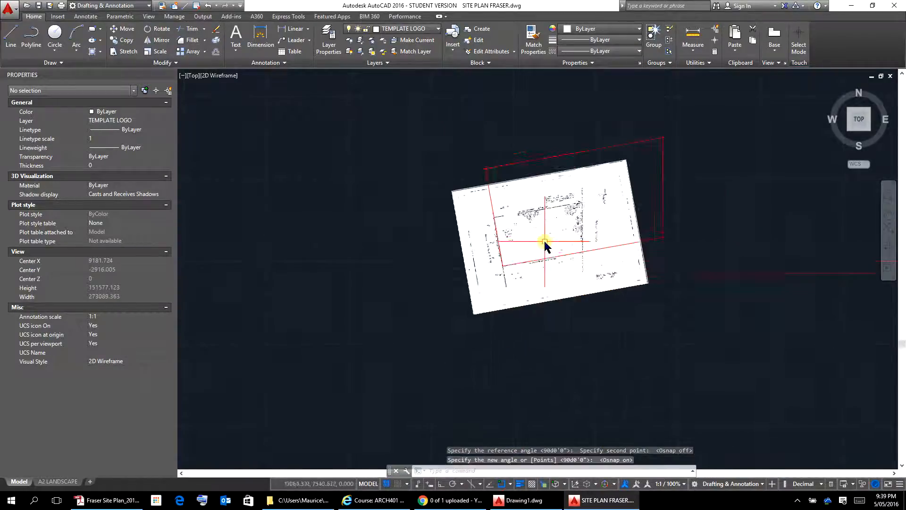
{"action": "scroll", "coordinate": [545, 244], "scroll_direction": "up", "scroll_amount": 5}
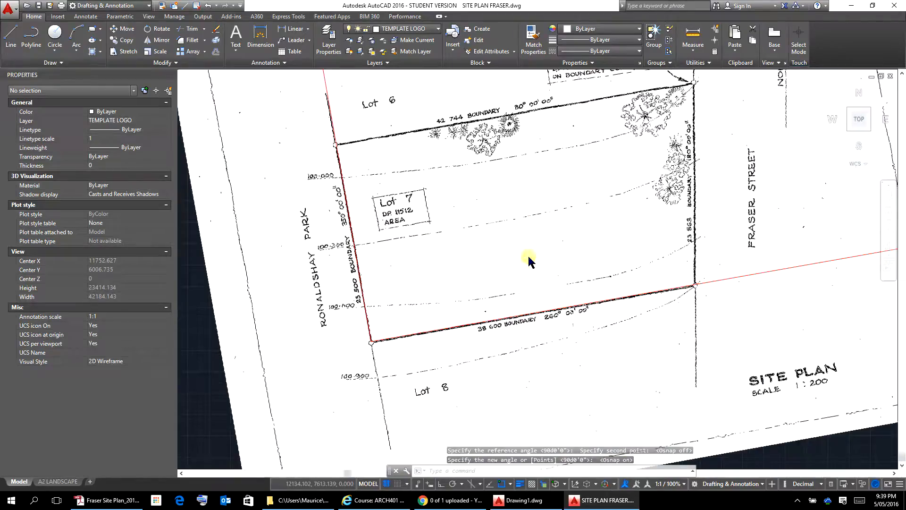
{"action": "scroll", "coordinate": [530, 257], "scroll_direction": "down", "scroll_amount": 3}
{"action": "scroll", "coordinate": [531, 258], "scroll_direction": "up", "scroll_amount": 5}
{"action": "scroll", "coordinate": [532, 257], "scroll_direction": "down", "scroll_amount": 8}
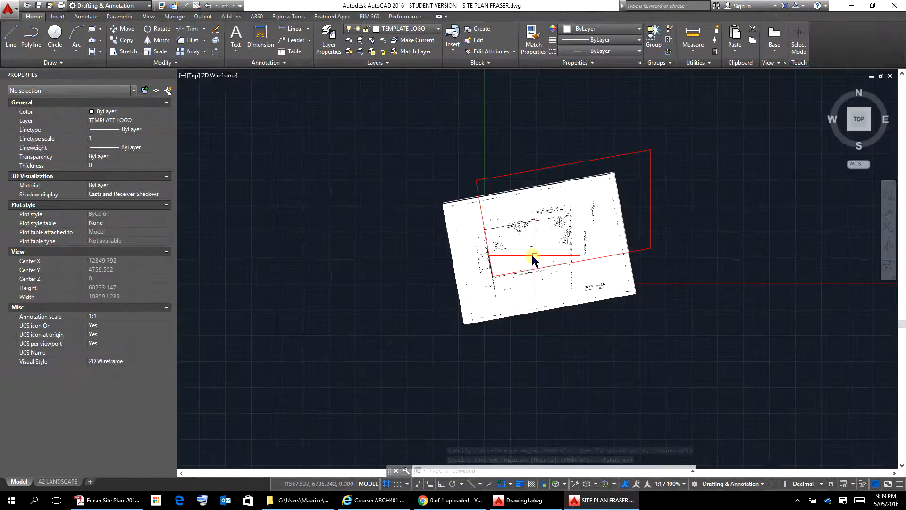
Step: Scale the site plan image by Reference about the shared lower-left corner, picking the datum-level boundary corner peg as reference end with object snap off
{"action": "scroll", "coordinate": [534, 255], "scroll_direction": "up", "scroll_amount": 2}
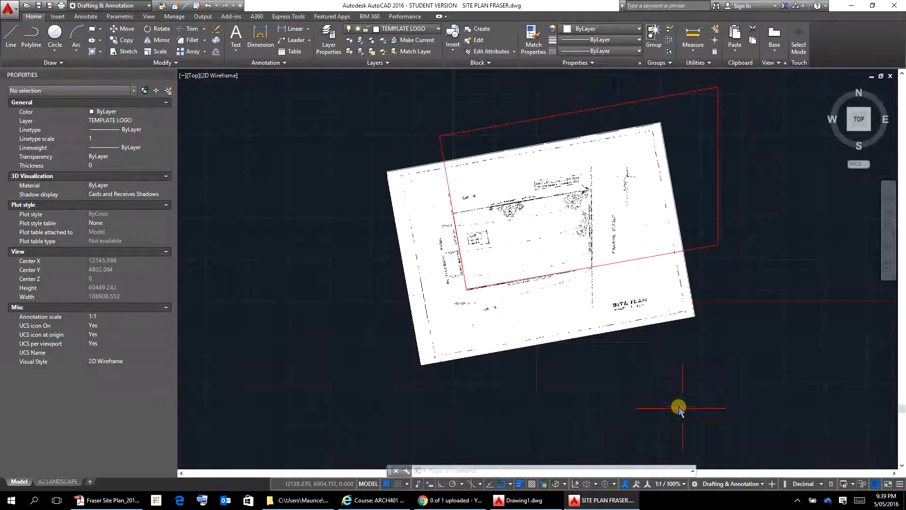
{"action": "left_click", "coordinate": [684, 316]}
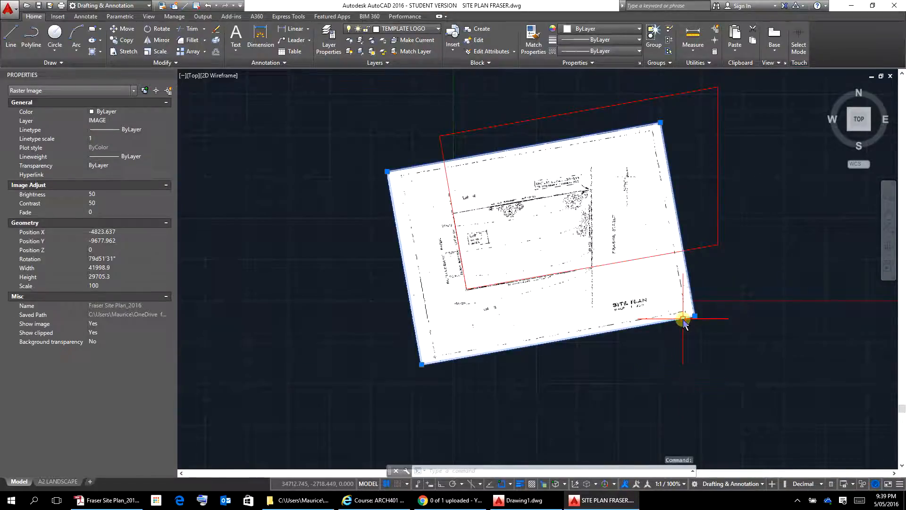
{"action": "right_click", "coordinate": [684, 371]}
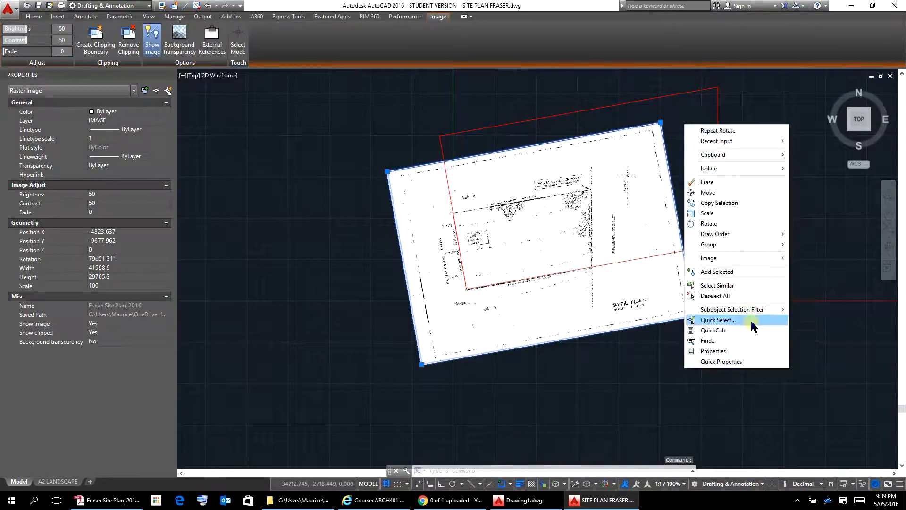
{"action": "left_click", "coordinate": [720, 213]}
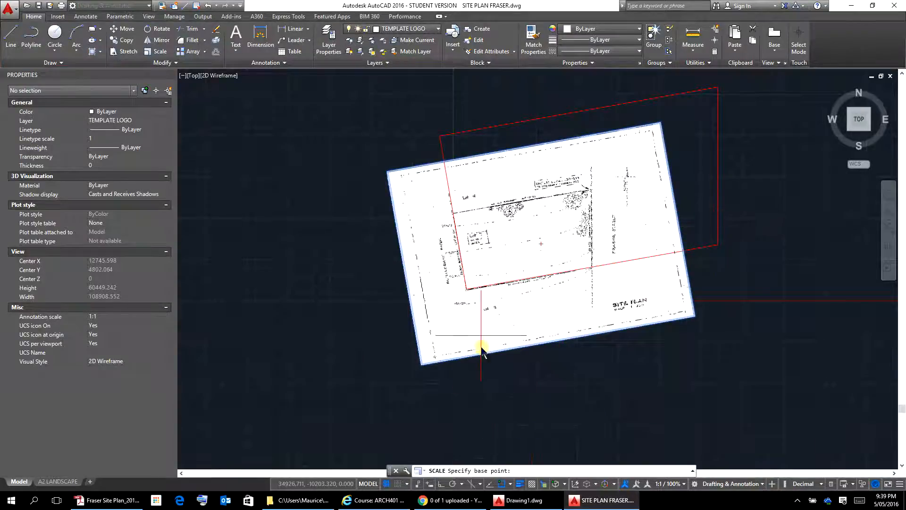
{"action": "left_click", "coordinate": [467, 289]}
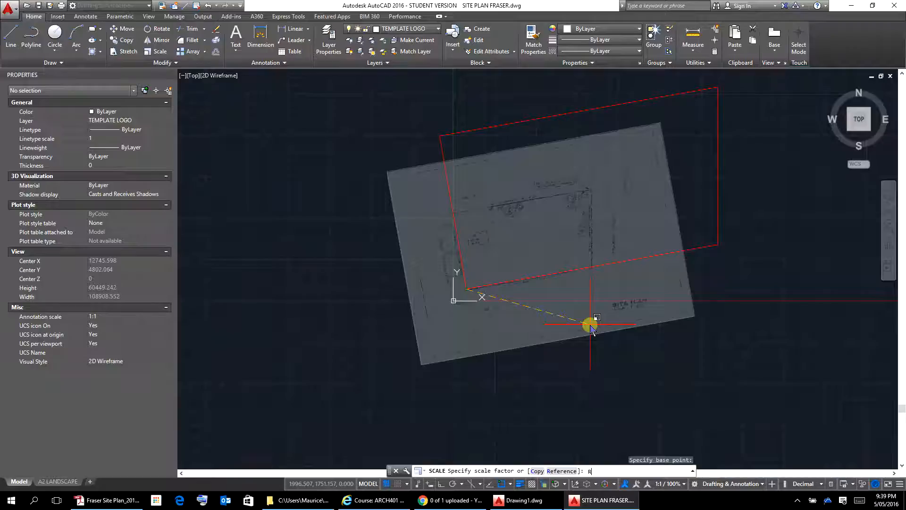
{"action": "key", "text": "Return"}
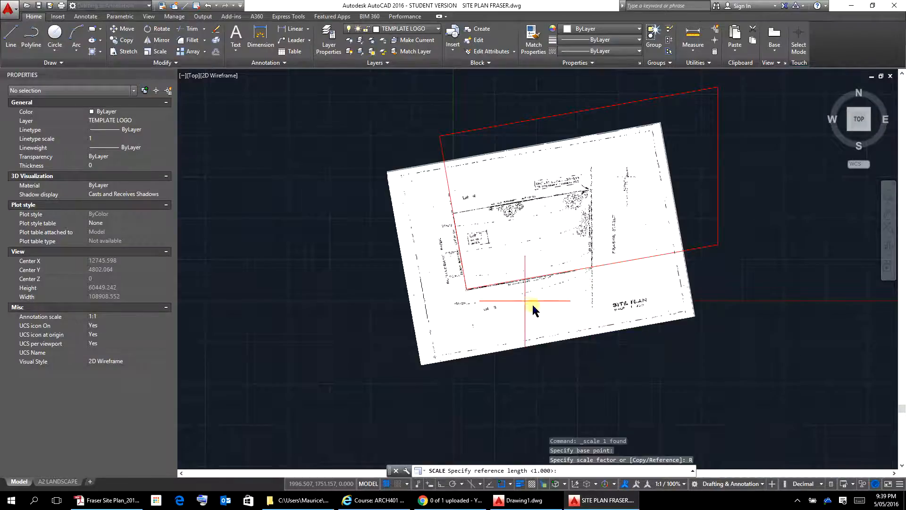
{"action": "left_click", "coordinate": [466, 289]}
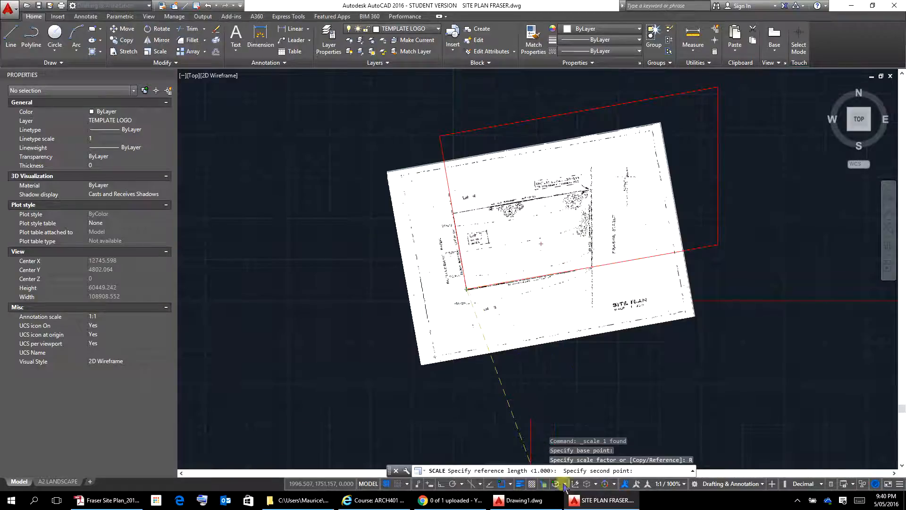
{"action": "left_click", "coordinate": [502, 484]}
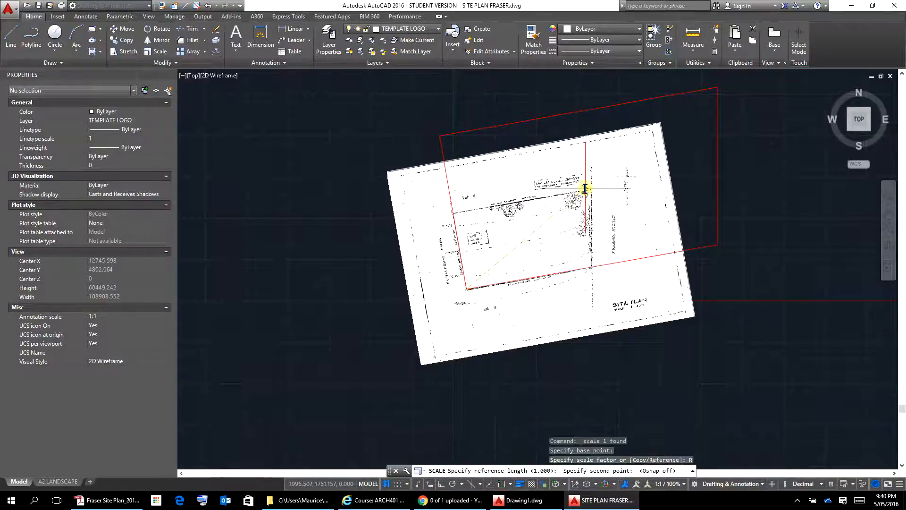
{"action": "scroll", "coordinate": [585, 188], "scroll_direction": "up", "scroll_amount": 8}
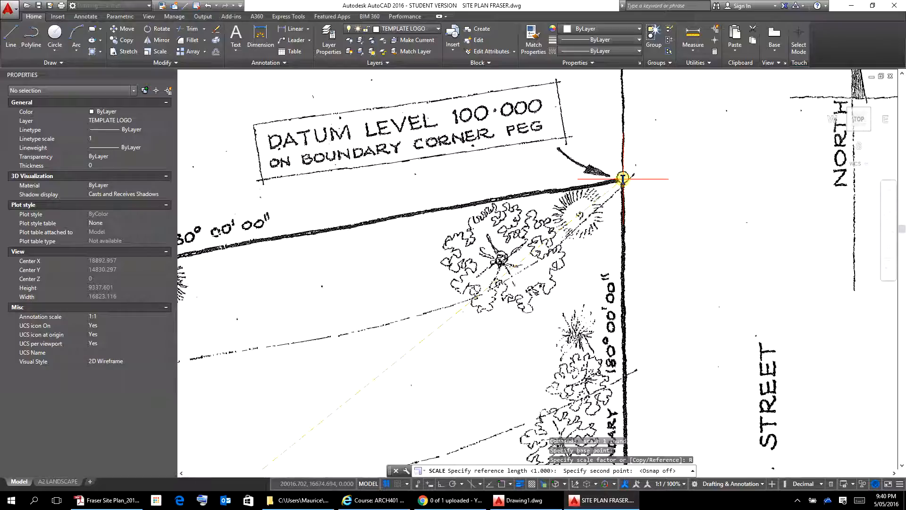
{"action": "left_click", "coordinate": [622, 178]}
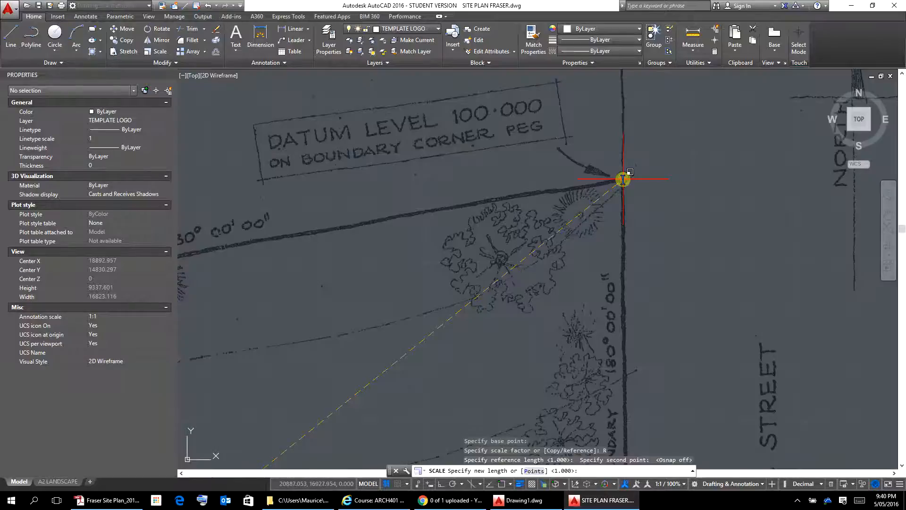
Step: Set the image's new scale length to the upper-right corner of the red outline with object snap on
{"action": "scroll", "coordinate": [646, 187], "scroll_direction": "down", "scroll_amount": 6}
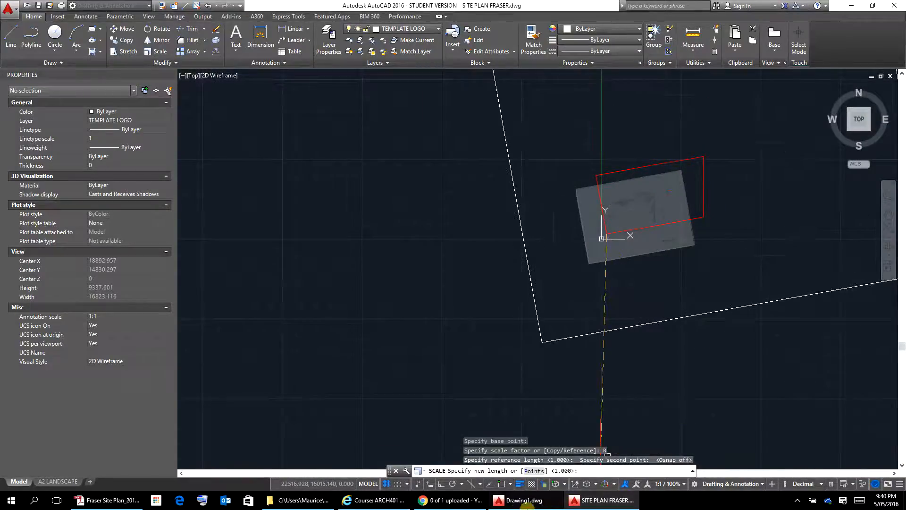
{"action": "left_click", "coordinate": [502, 484]}
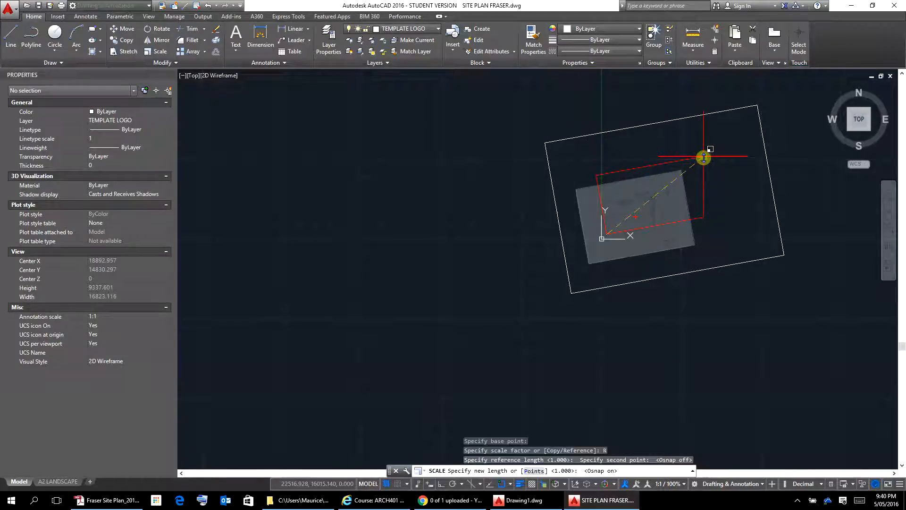
{"action": "left_click", "coordinate": [704, 157]}
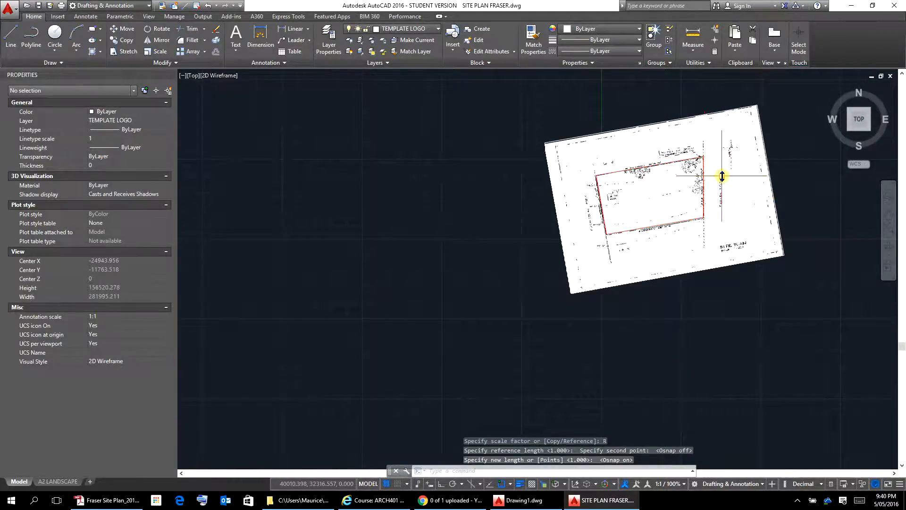
Step: Examine how the scaled site plan's boundary lines and corners match the red outline, with the image selected
{"action": "scroll", "coordinate": [720, 166], "scroll_direction": "up", "scroll_amount": 4}
{"action": "scroll", "coordinate": [661, 130], "scroll_direction": "up", "scroll_amount": 5}
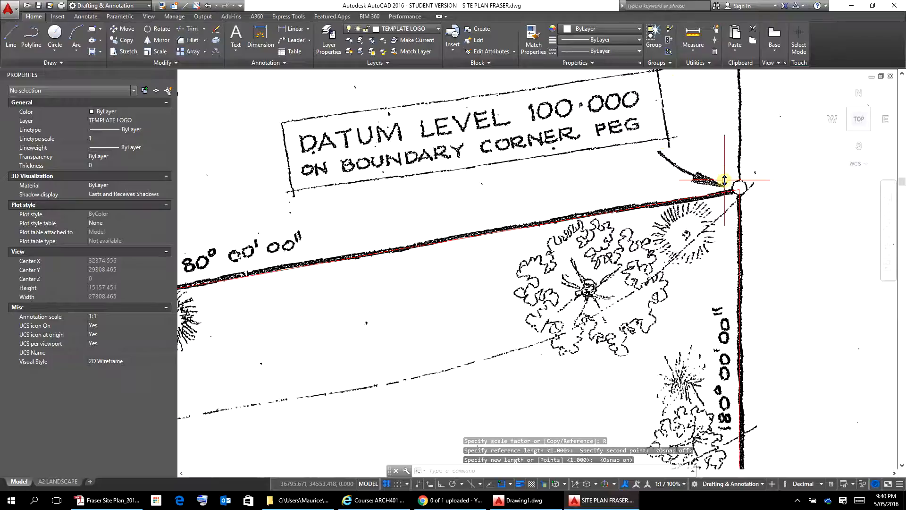
{"action": "scroll", "coordinate": [725, 180], "scroll_direction": "down", "scroll_amount": 8}
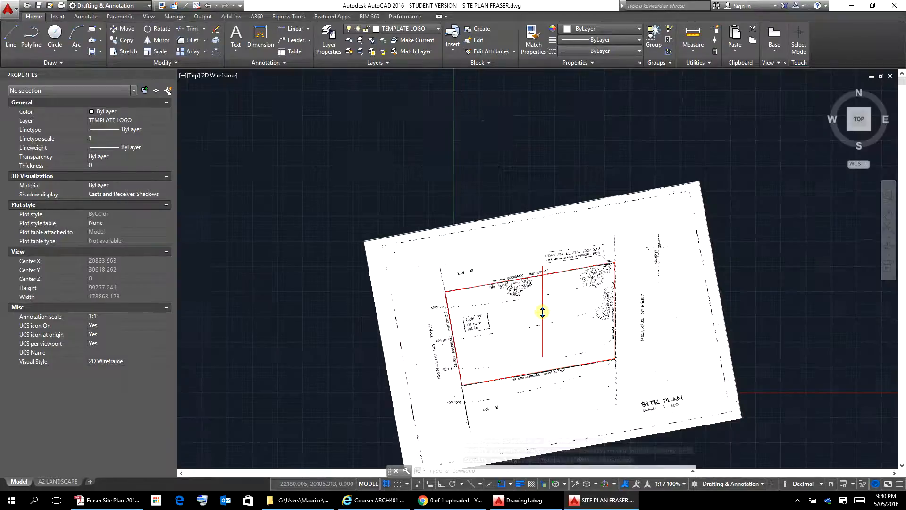
{"action": "middle_click_drag", "start_coordinate": [546, 313], "coordinate": [607, 187]}
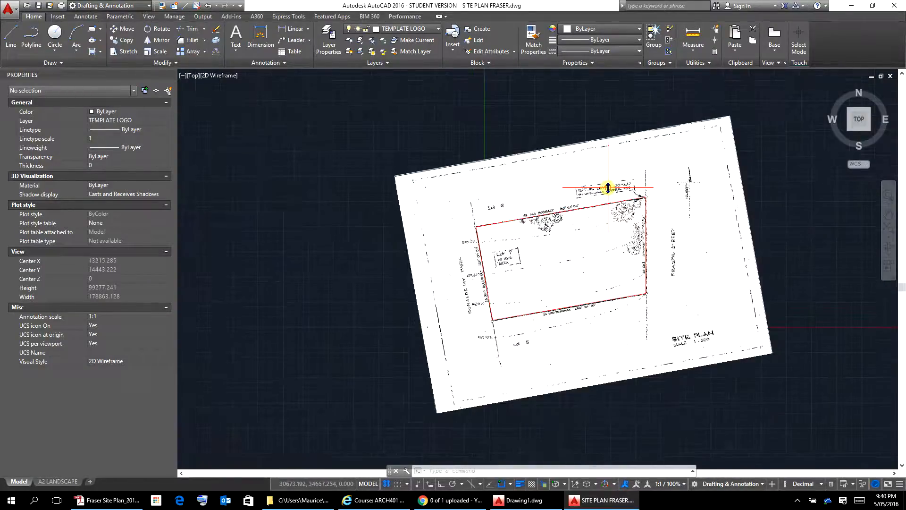
{"action": "left_click", "coordinate": [747, 215]}
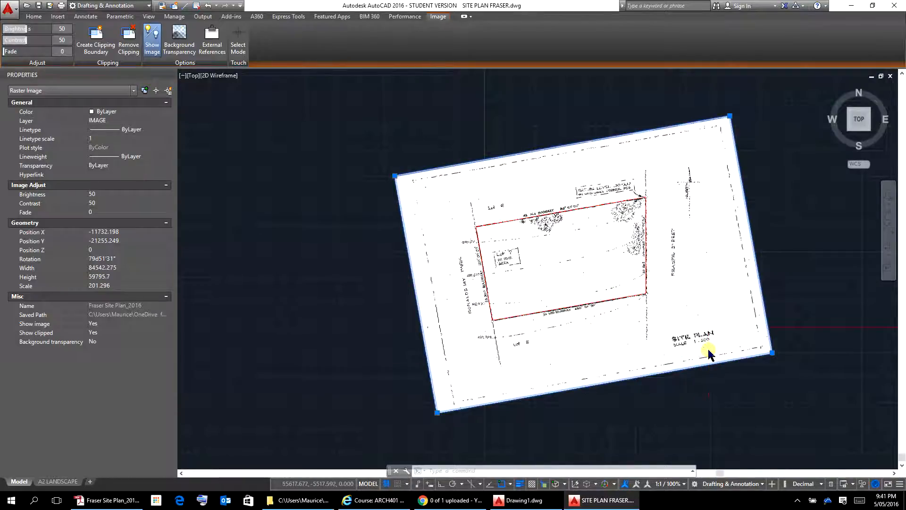
{"action": "scroll", "coordinate": [708, 350], "scroll_direction": "up", "scroll_amount": 10}
{"action": "scroll", "coordinate": [712, 349], "scroll_direction": "down", "scroll_amount": 10}
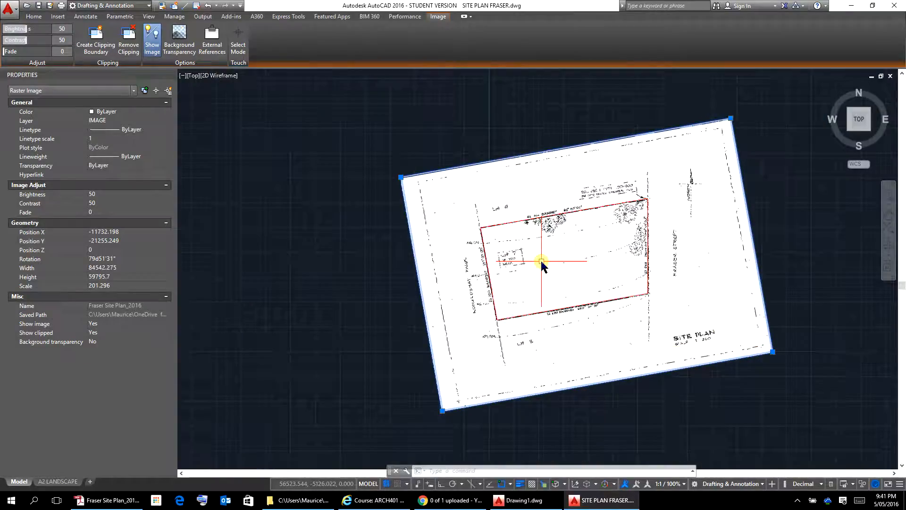
{"action": "scroll", "coordinate": [547, 260], "scroll_direction": "up", "scroll_amount": 5}
{"action": "scroll", "coordinate": [547, 259], "scroll_direction": "down", "scroll_amount": 5}
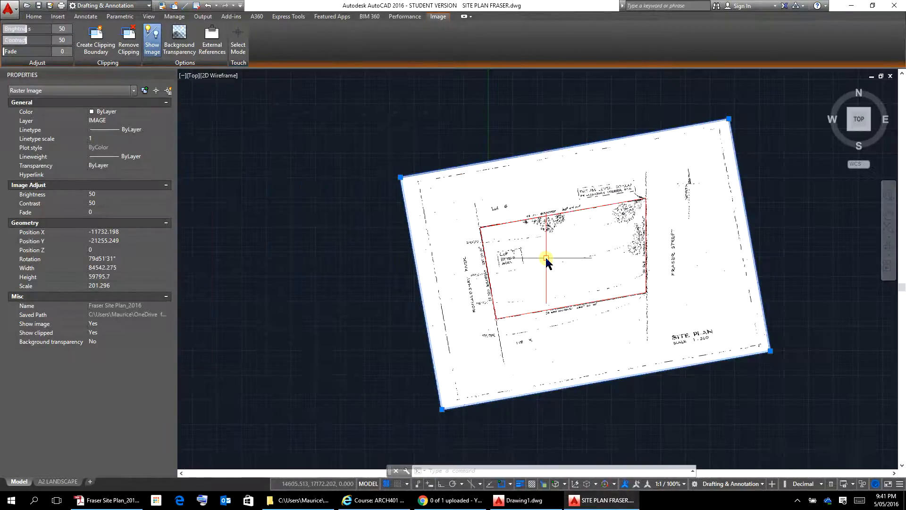
{"action": "scroll", "coordinate": [546, 260], "scroll_direction": "up", "scroll_amount": 5}
{"action": "scroll", "coordinate": [548, 260], "scroll_direction": "down", "scroll_amount": 5}
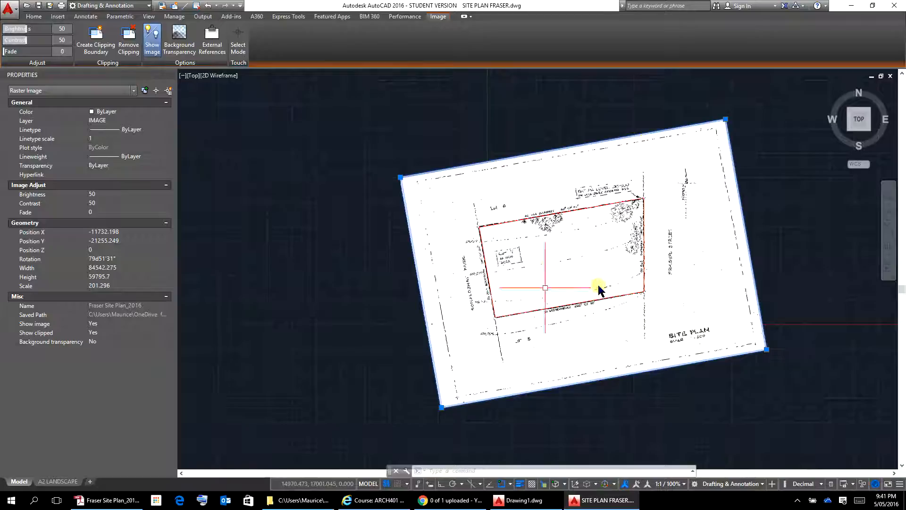
Step: Open the A2 LANDSCAPE layout and switch from the viewport's model space to paper space
{"action": "left_click", "coordinate": [53, 481]}
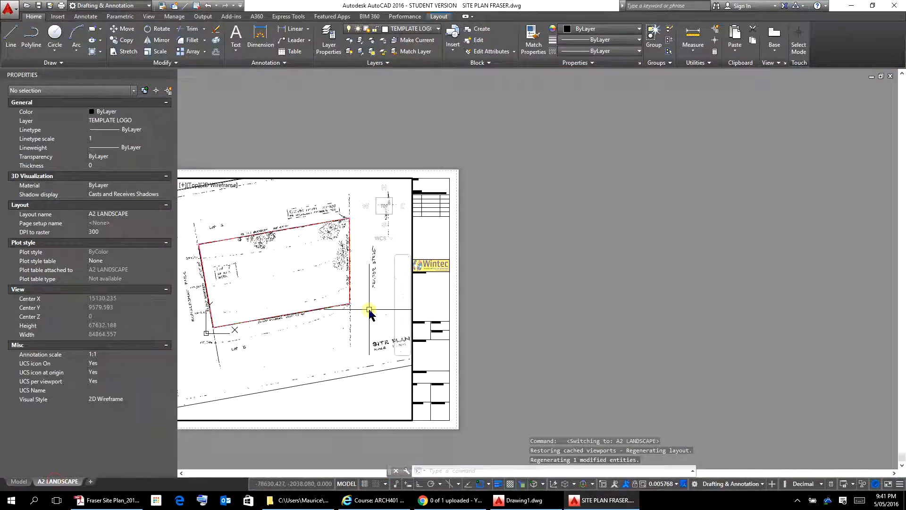
{"action": "scroll", "coordinate": [348, 284], "scroll_direction": "up", "scroll_amount": 3}
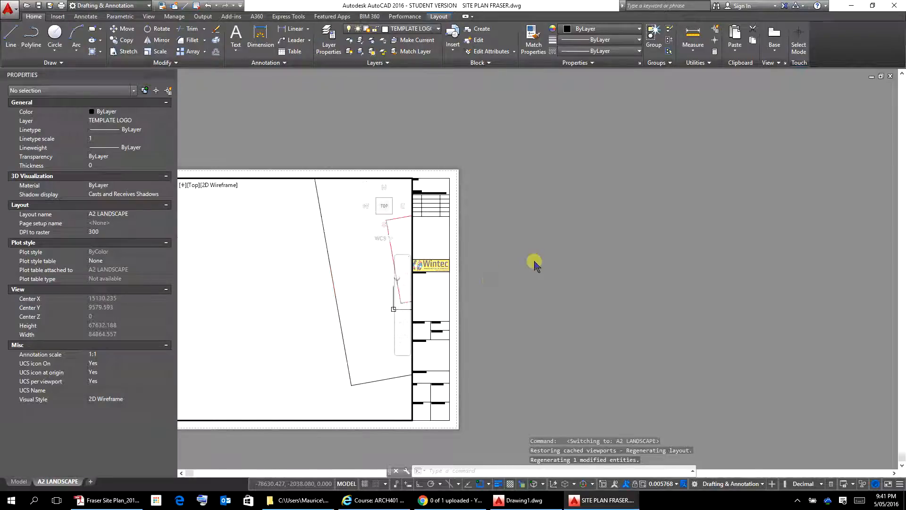
{"action": "scroll", "coordinate": [370, 306], "scroll_direction": "down", "scroll_amount": 3}
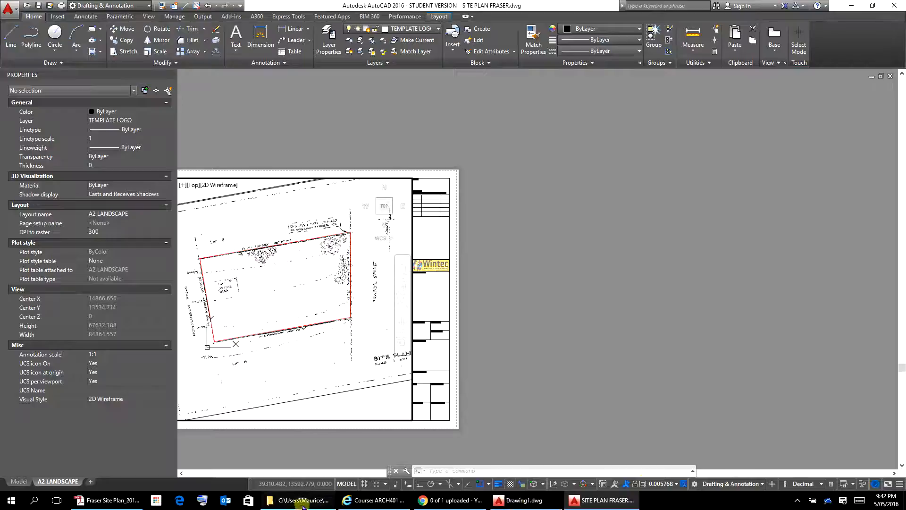
{"action": "left_click", "coordinate": [347, 484]}
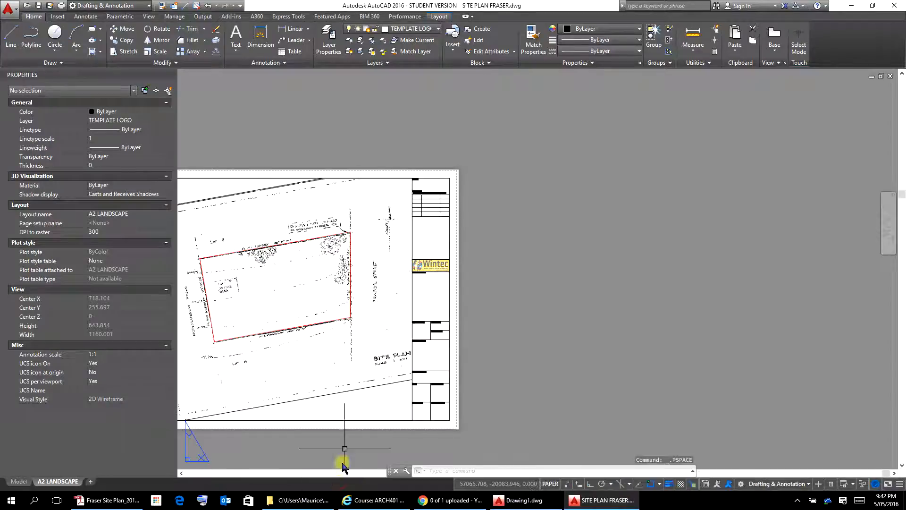
Step: Inspect the site plan on the A2 sheet and zoom the layout to its extents
{"action": "scroll", "coordinate": [318, 321], "scroll_direction": "down", "scroll_amount": 2}
{"action": "middle_click_drag", "start_coordinate": [318, 321], "coordinate": [493, 276]}
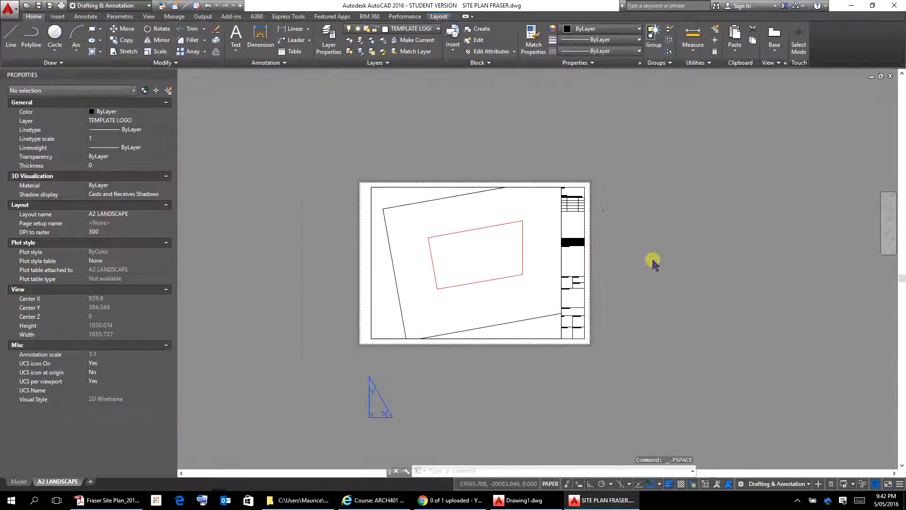
{"action": "scroll", "coordinate": [416, 258], "scroll_direction": "up", "scroll_amount": 6}
{"action": "scroll", "coordinate": [625, 292], "scroll_direction": "down", "scroll_amount": 2}
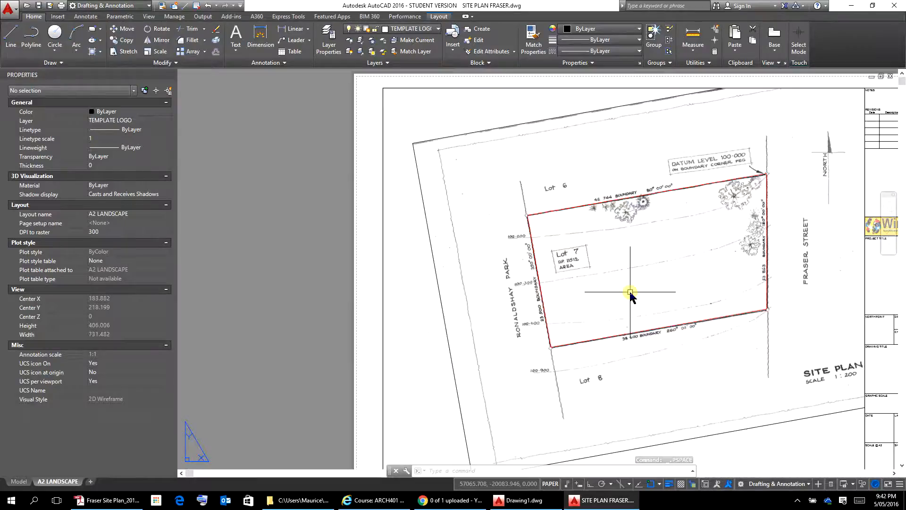
{"action": "middle_click_drag", "start_coordinate": [629, 293], "coordinate": [544, 300]}
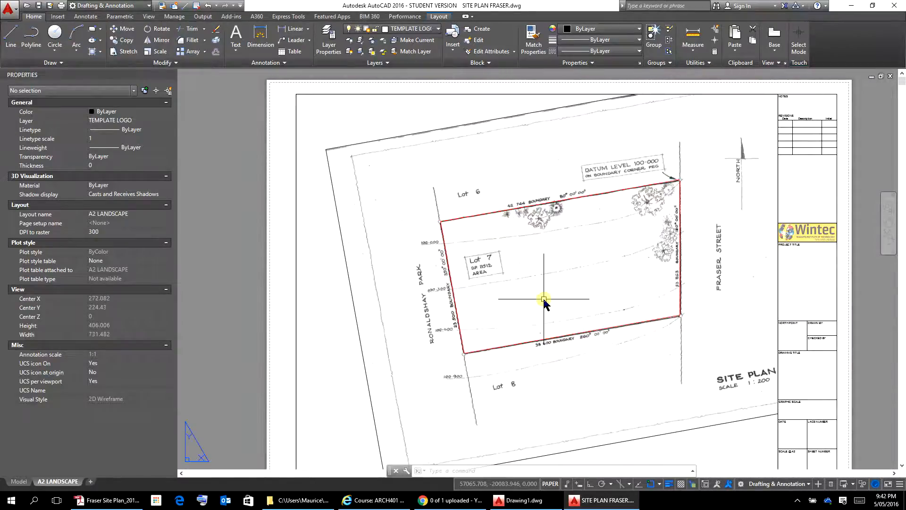
{"action": "scroll", "coordinate": [543, 301], "scroll_direction": "down", "scroll_amount": 1}
{"action": "scroll", "coordinate": [544, 302], "scroll_direction": "up", "scroll_amount": 1}
{"action": "scroll", "coordinate": [543, 300], "scroll_direction": "down", "scroll_amount": 2}
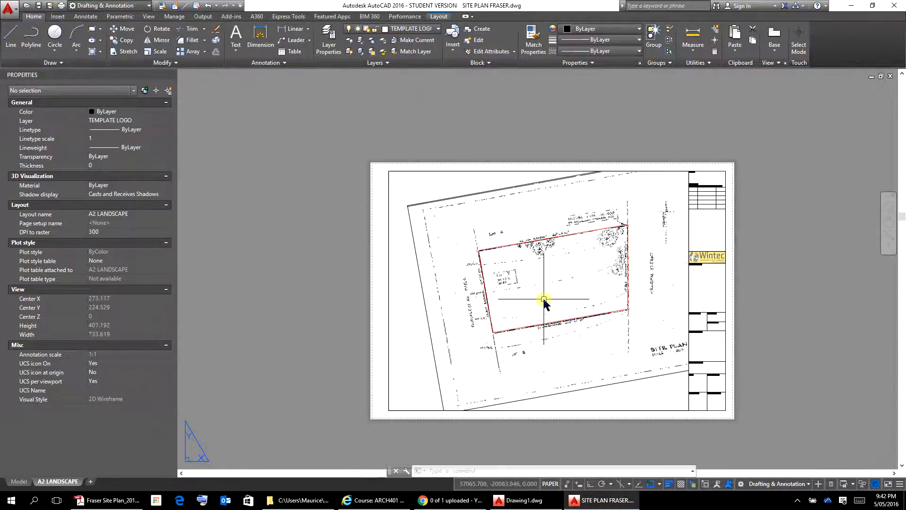
{"action": "scroll", "coordinate": [544, 300], "scroll_direction": "up", "scroll_amount": 2}
{"action": "middle_click_drag", "start_coordinate": [543, 300], "coordinate": [522, 289]}
{"action": "scroll", "coordinate": [546, 303], "scroll_direction": "down", "scroll_amount": 2}
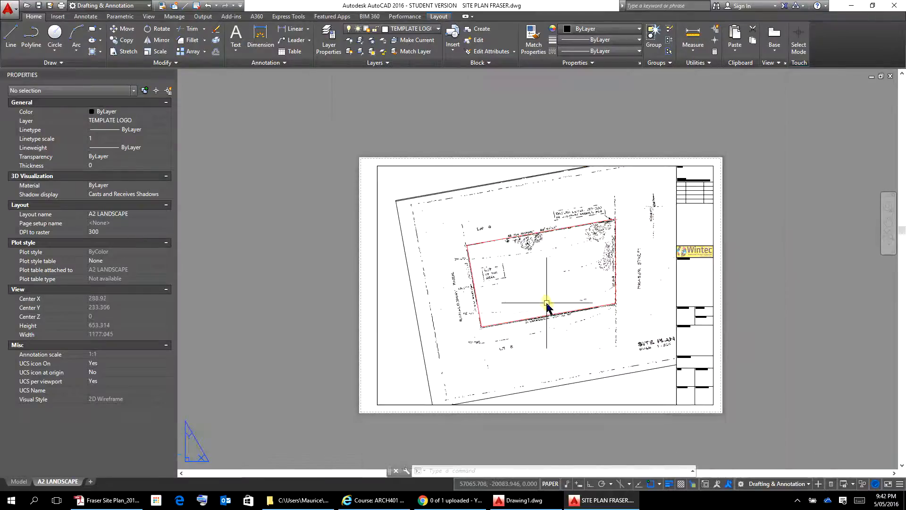
{"action": "type", "text": "z"}
{"action": "key", "text": "Return"}
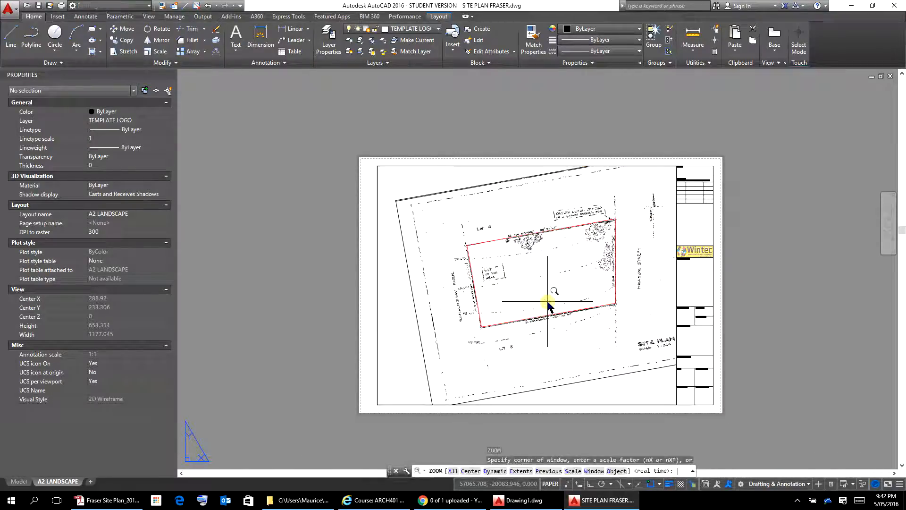
{"action": "type", "text": "E"}
{"action": "key", "text": "Return"}
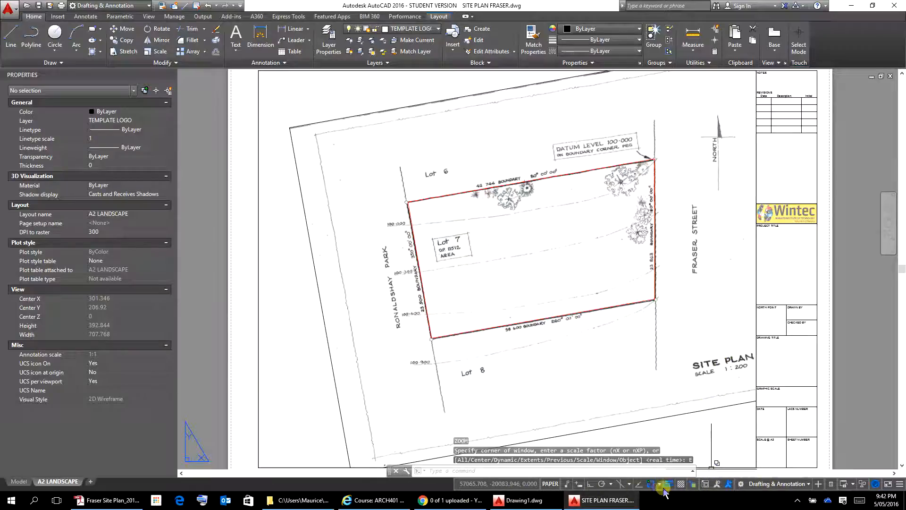
Step: Activate model space inside the layout viewport and set the viewport scale to 1:100
{"action": "left_click", "coordinate": [550, 484]}
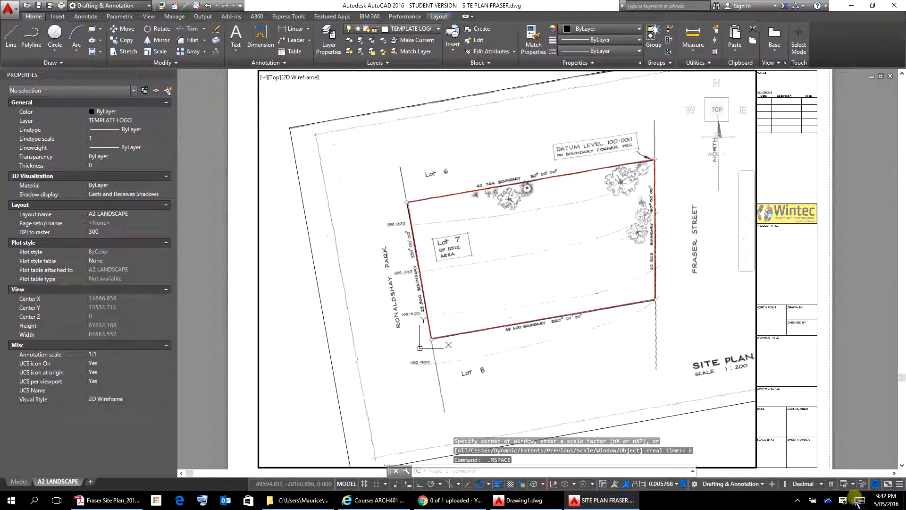
{"action": "left_click", "coordinate": [677, 485]}
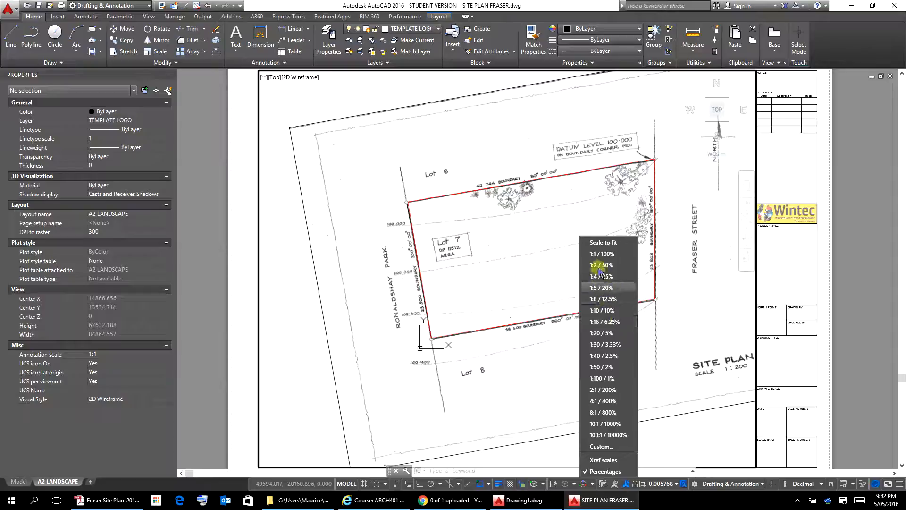
{"action": "left_click", "coordinate": [596, 378]}
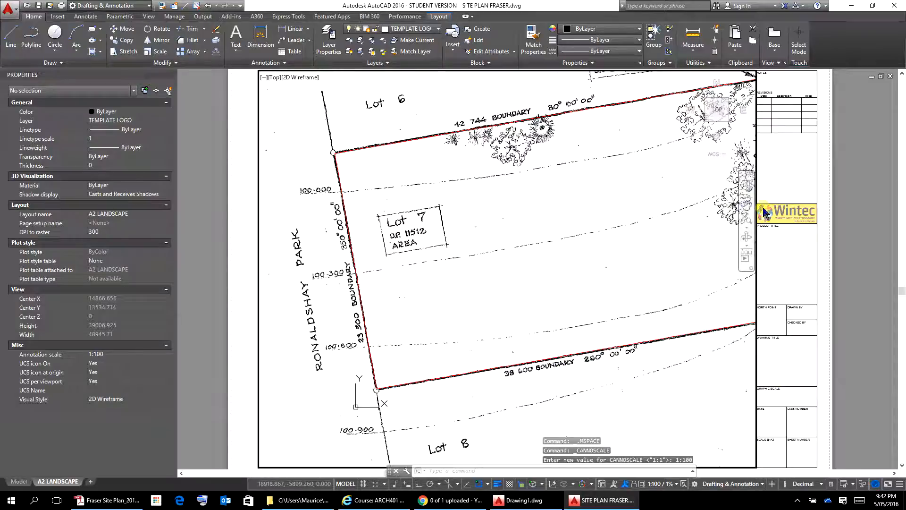
Step: Pan the site plan inside the 1:100 viewport until all four Lot 7 boundary corners fit within the sheet frame
{"action": "left_click", "coordinate": [746, 236]}
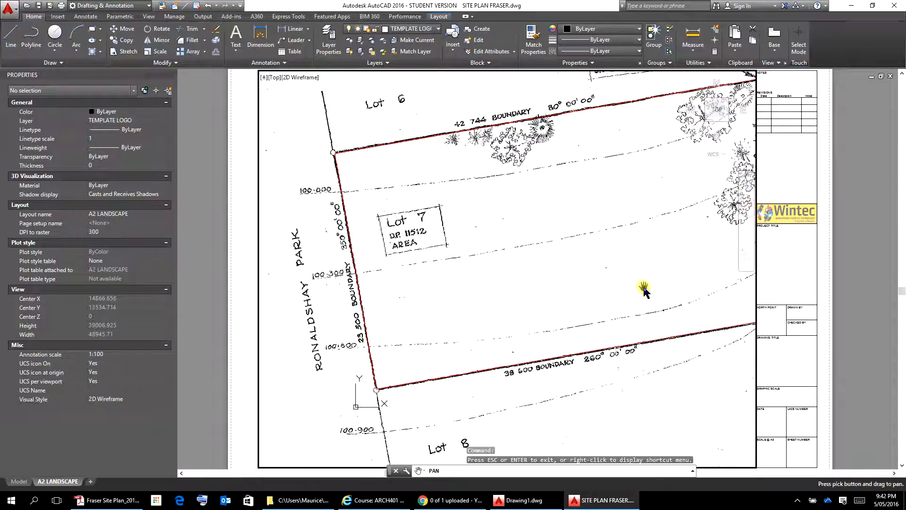
{"action": "left_click_drag", "start_coordinate": [645, 289], "coordinate": [601, 308]}
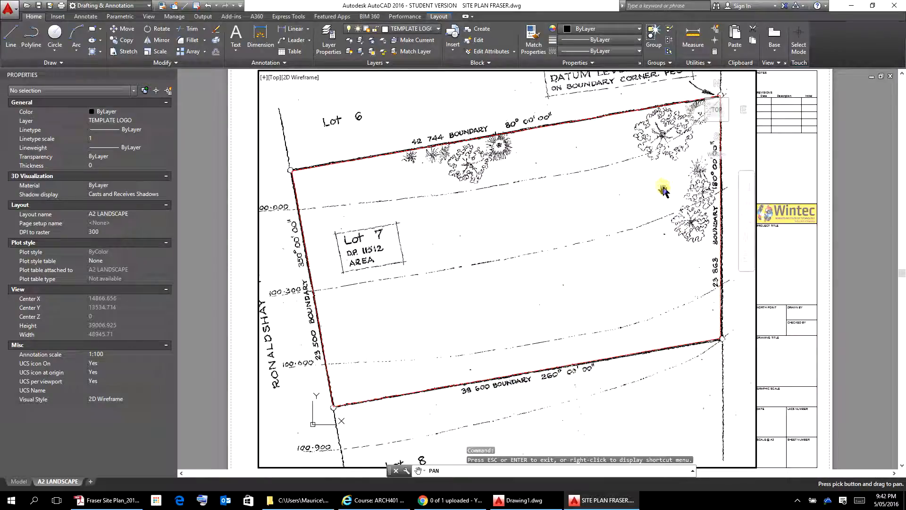
{"action": "left_click_drag", "start_coordinate": [660, 207], "coordinate": [656, 214]}
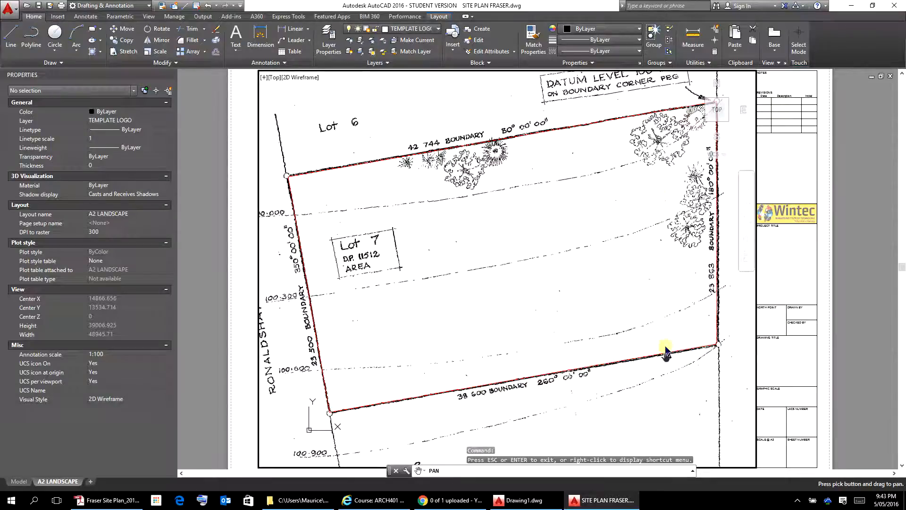
{"action": "key", "text": "Escape"}
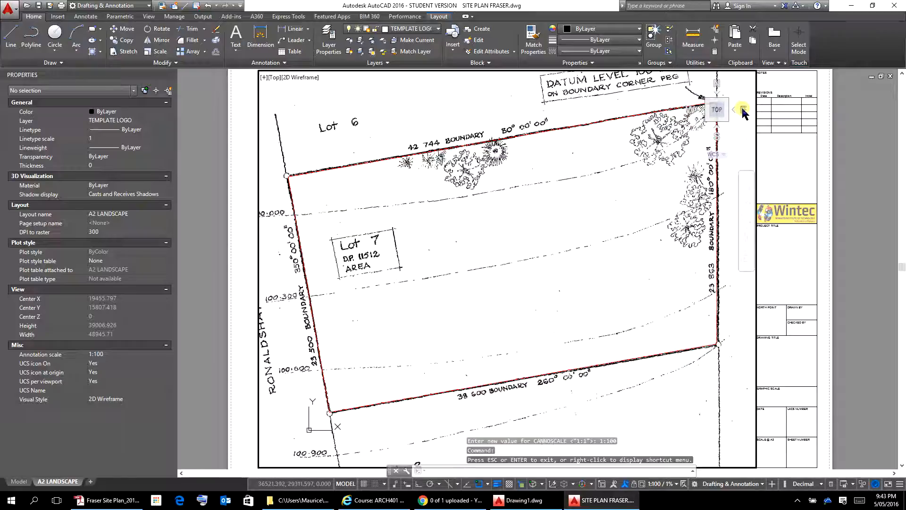
Step: Rotate the viewport's view until Lot 7's 42 744 boundary runs horizontally, and reposition the plan so the whole lot fits the frame
{"action": "mouse_move", "coordinate": [742, 115]}
{"action": "left_mouse_down"}
{"action": "mouse_move", "coordinate": [718, 139]}
{"action": "mouse_move", "coordinate": [651, 137]}
{"action": "mouse_move", "coordinate": [678, 144]}
{"action": "mouse_move", "coordinate": [692, 167]}
{"action": "mouse_move", "coordinate": [690, 147]}
{"action": "mouse_move", "coordinate": [716, 167]}
{"action": "mouse_move", "coordinate": [704, 162]}
{"action": "mouse_move", "coordinate": [703, 137]}
{"action": "mouse_move", "coordinate": [657, 137]}
{"action": "mouse_move", "coordinate": [663, 146]}
{"action": "left_mouse_up"}
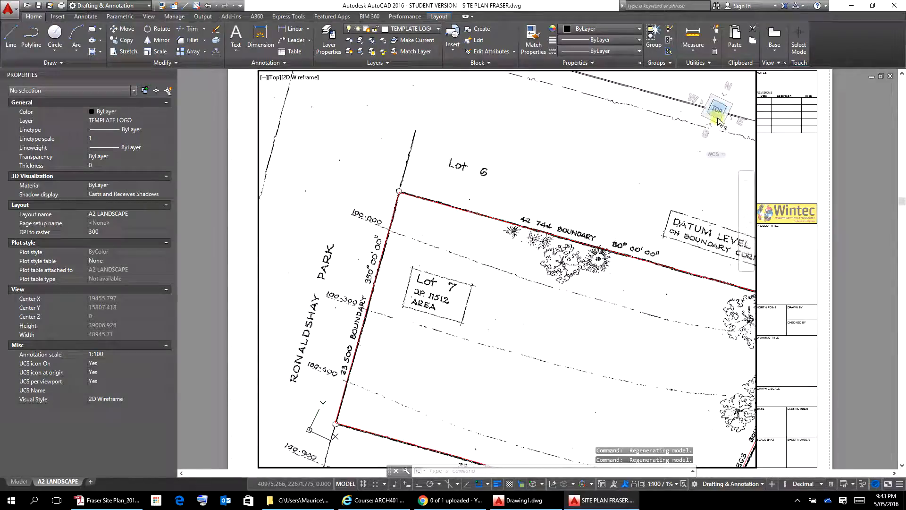
{"action": "mouse_move", "coordinate": [710, 141]}
{"action": "left_mouse_down"}
{"action": "mouse_move", "coordinate": [736, 121]}
{"action": "mouse_move", "coordinate": [684, 154]}
{"action": "mouse_move", "coordinate": [652, 197]}
{"action": "mouse_move", "coordinate": [591, 230]}
{"action": "mouse_move", "coordinate": [591, 303]}
{"action": "mouse_move", "coordinate": [599, 279]}
{"action": "mouse_move", "coordinate": [633, 263]}
{"action": "mouse_move", "coordinate": [639, 291]}
{"action": "mouse_move", "coordinate": [599, 276]}
{"action": "left_mouse_up"}
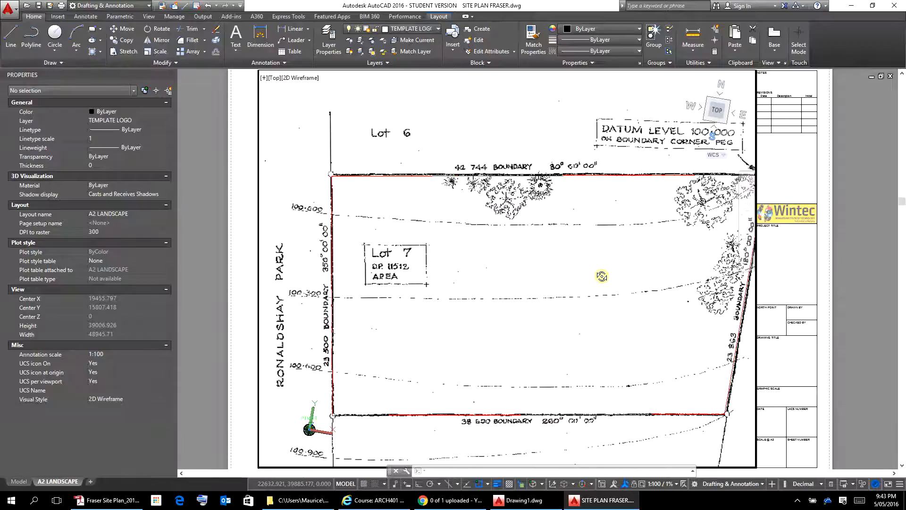
{"action": "middle_click_drag", "start_coordinate": [601, 276], "coordinate": [603, 277], "text": "shift"}
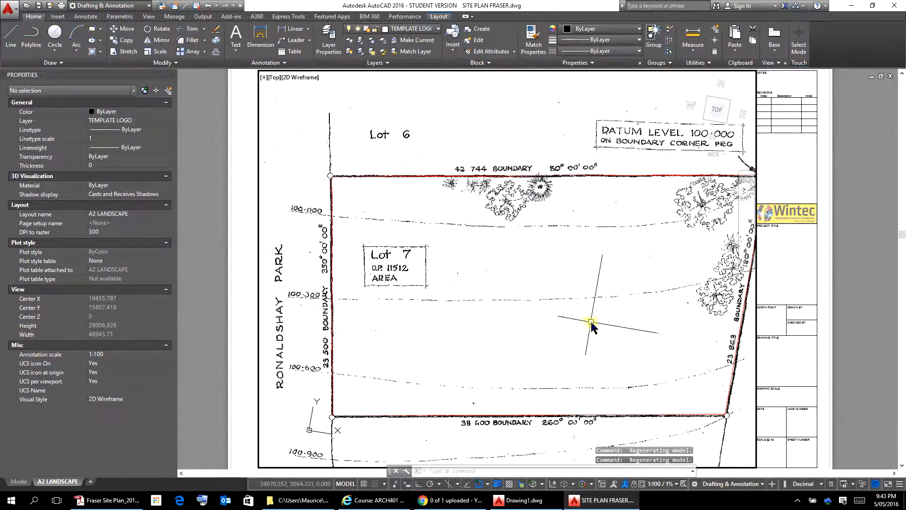
{"action": "left_click", "coordinate": [748, 206]}
{"action": "mouse_move", "coordinate": [561, 338]}
{"action": "left_mouse_down"}
{"action": "mouse_move", "coordinate": [543, 318]}
{"action": "mouse_move", "coordinate": [488, 305]}
{"action": "mouse_move", "coordinate": [525, 315]}
{"action": "left_mouse_up"}
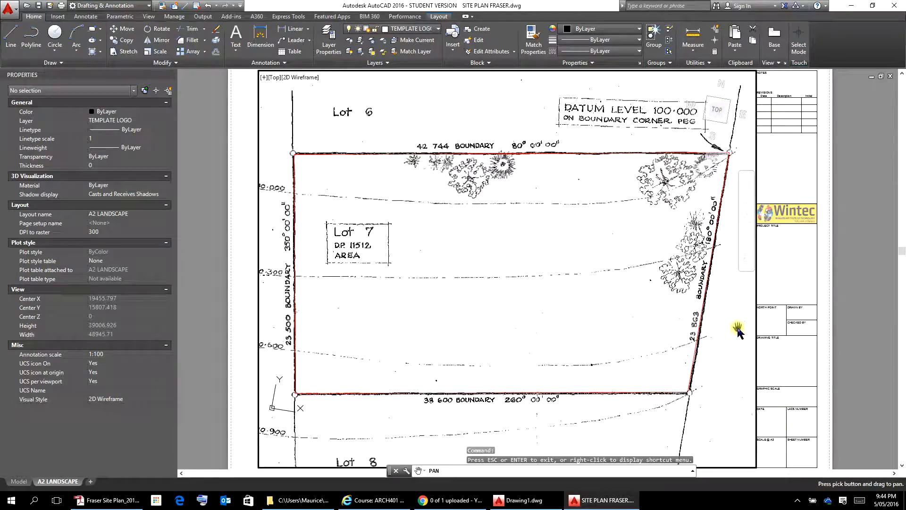
{"action": "key", "text": "Escape"}
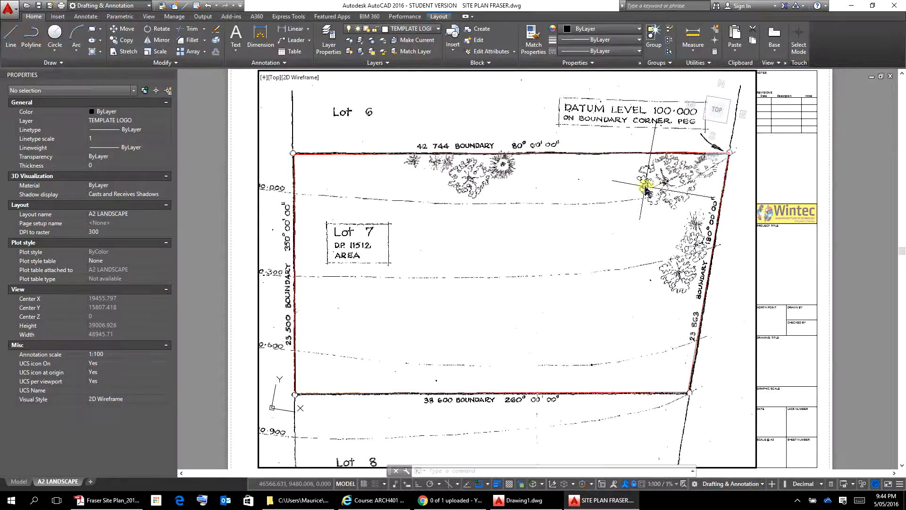
{"action": "left_click", "coordinate": [697, 347]}
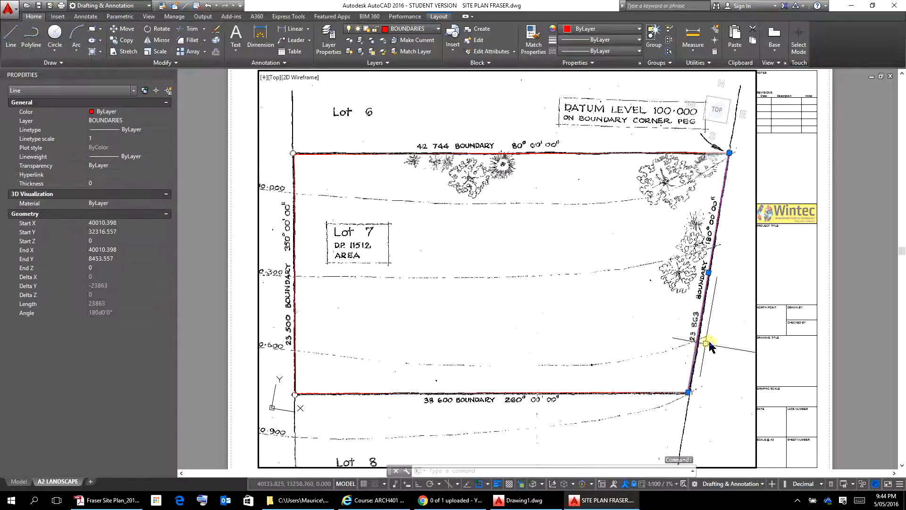
{"action": "right_click", "coordinate": [730, 320]}
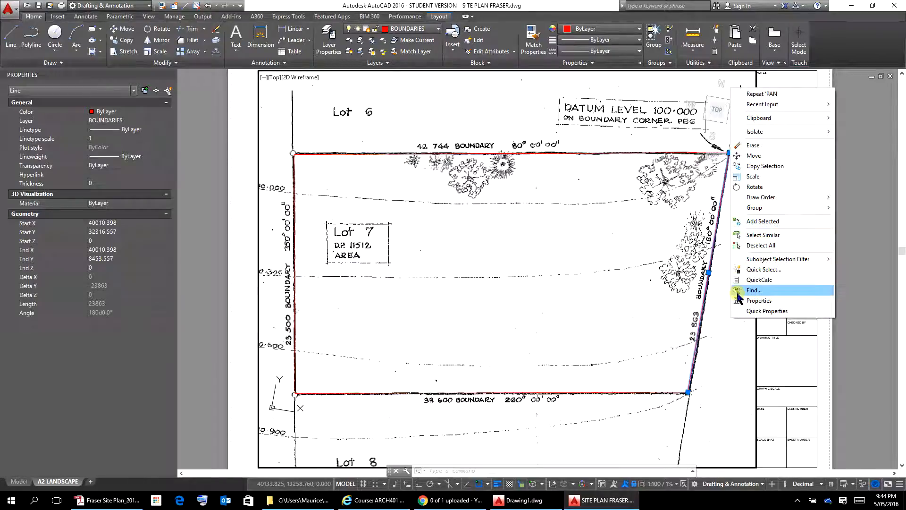
{"action": "key", "text": "Escape"}
{"action": "key", "text": "Escape"}
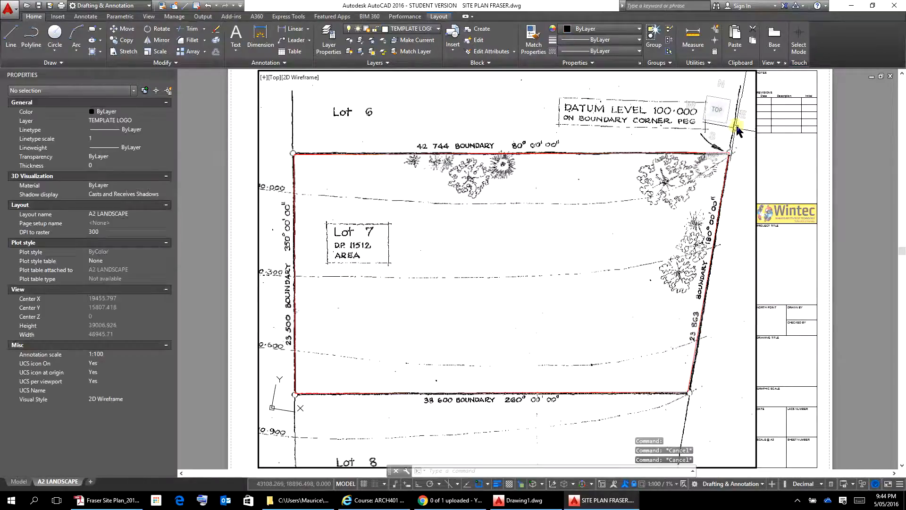
Step: Copy the red 23 863 boundary line from its lower endpoint to the datum corner peg, extending the boundary beyond Lot 7 alongside Lot 6
{"action": "left_click", "coordinate": [690, 361]}
{"action": "right_click", "coordinate": [634, 344]}
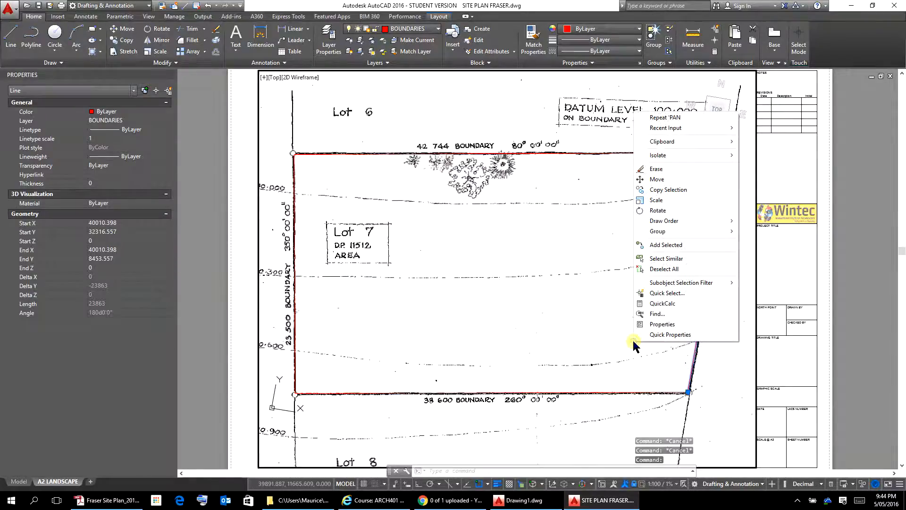
{"action": "left_click", "coordinate": [698, 376]}
{"action": "left_click", "coordinate": [652, 370]}
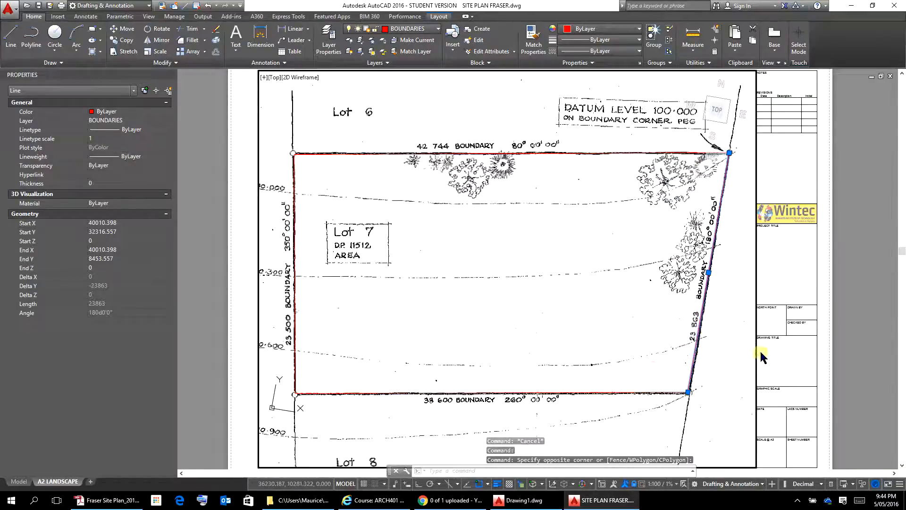
{"action": "type", "text": "cp"}
{"action": "key", "text": "Return"}
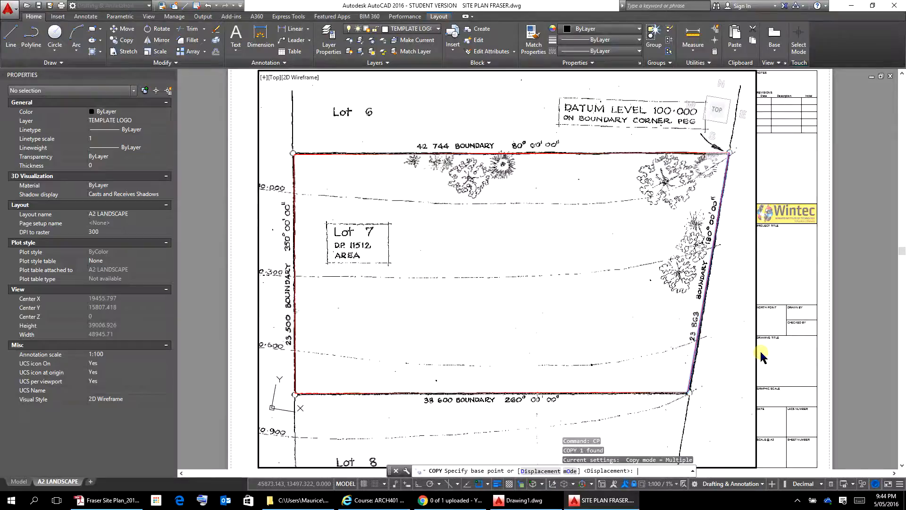
{"action": "left_click", "coordinate": [689, 393]}
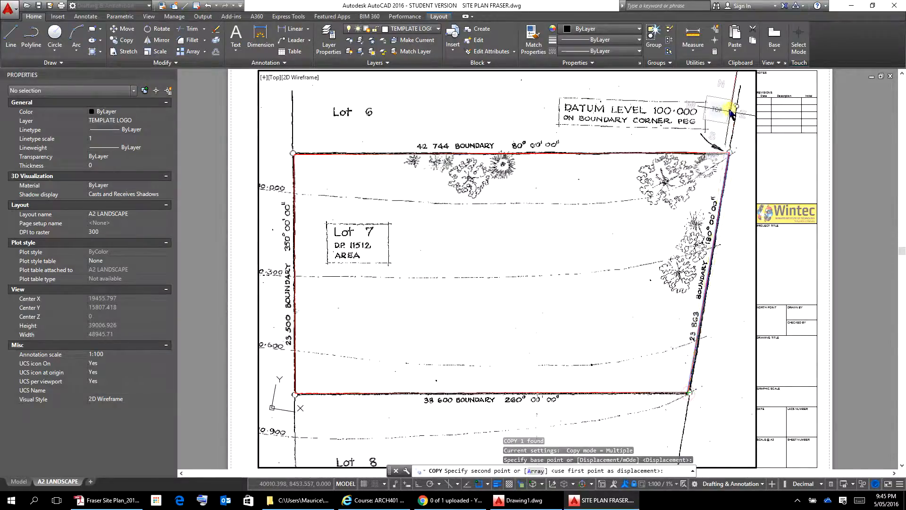
{"action": "left_click", "coordinate": [729, 153]}
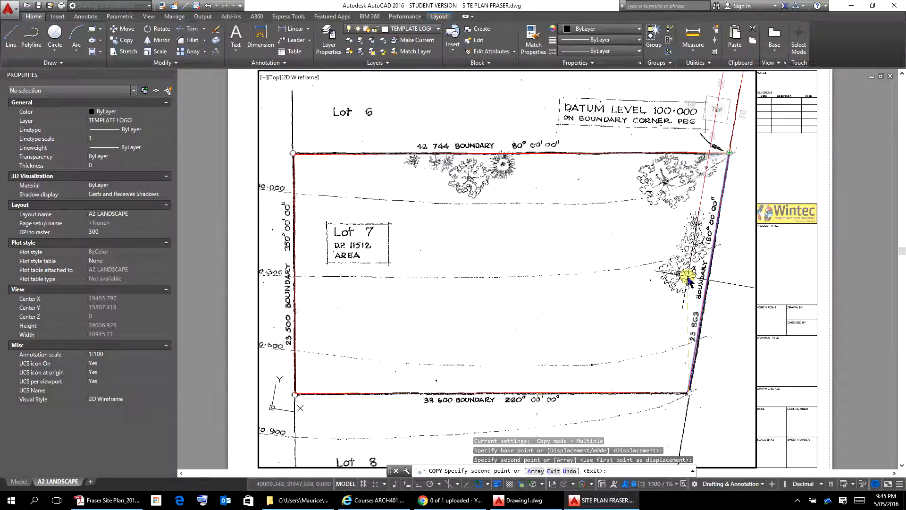
{"action": "key", "text": "Escape"}
{"action": "key", "text": "Escape"}
{"action": "key", "text": "Escape"}
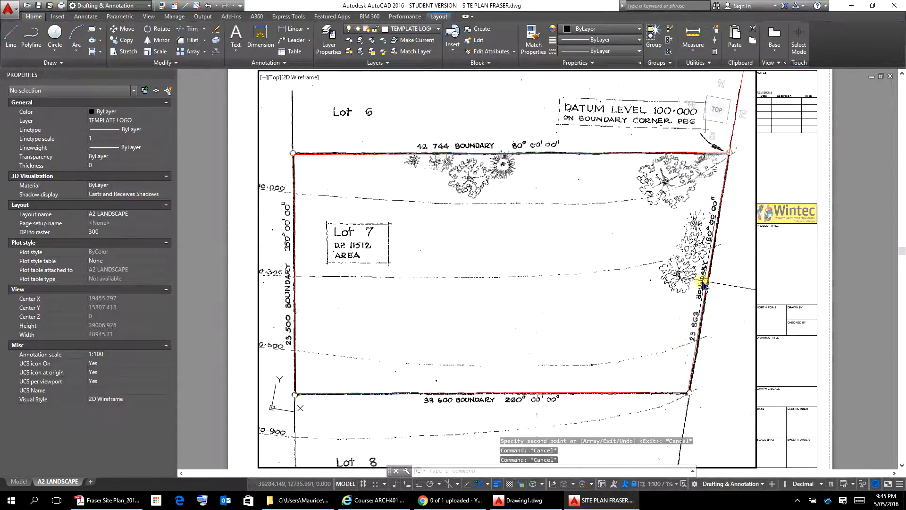
Step: Copy the red 23 863 boundary line from the datum corner peg to its lower endpoint, extending the boundary down past Lot 8
{"action": "left_click", "coordinate": [709, 277]}
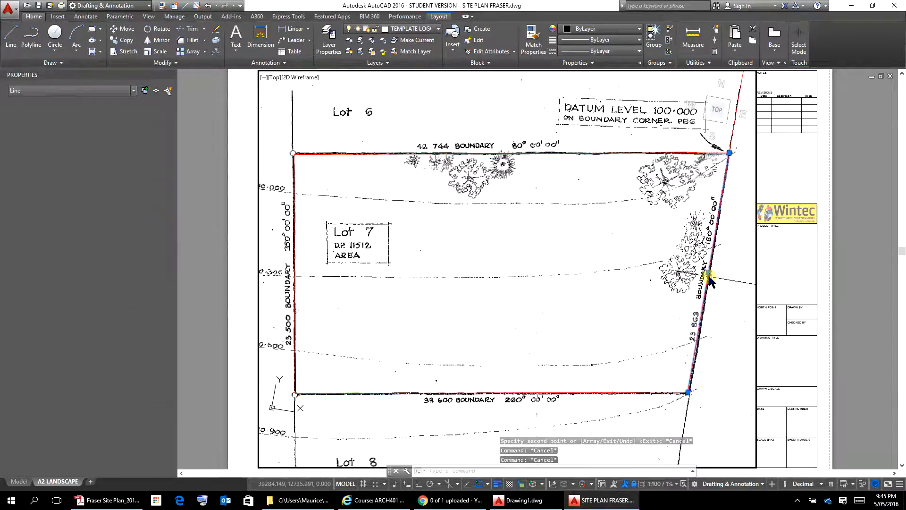
{"action": "right_click", "coordinate": [725, 293]}
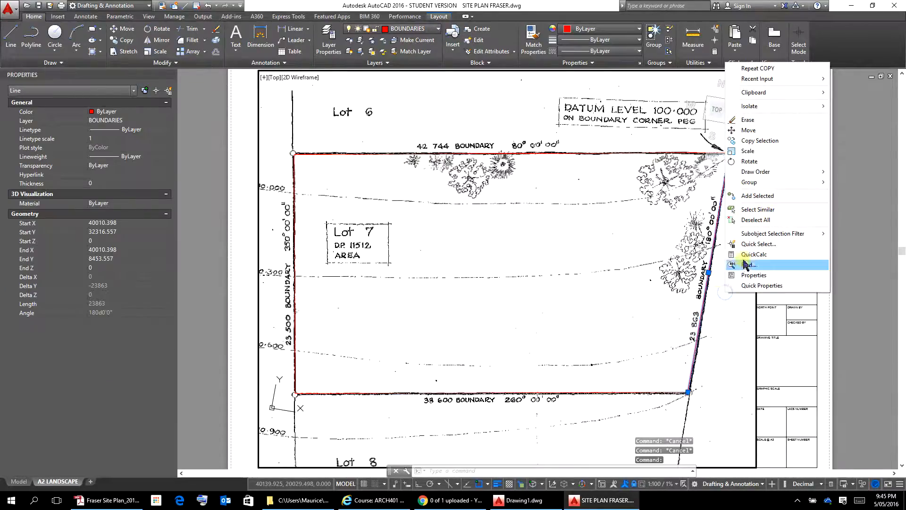
{"action": "left_click", "coordinate": [754, 141]}
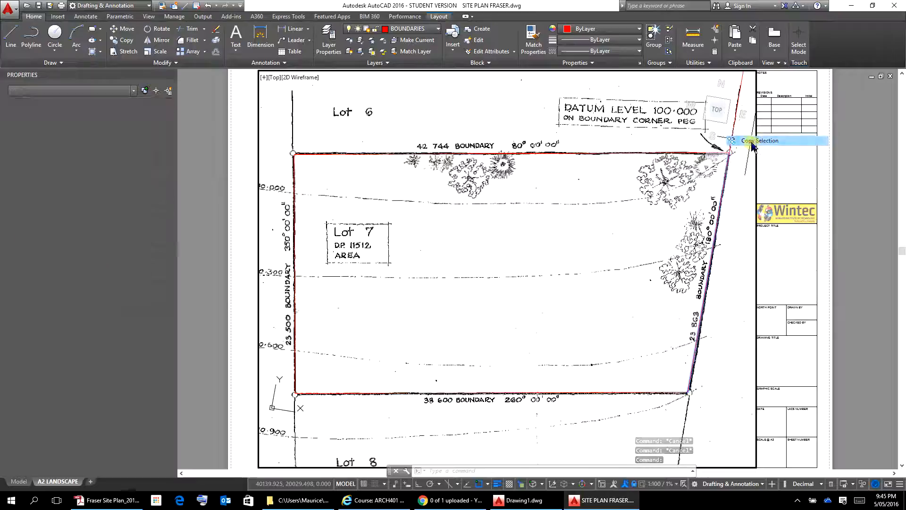
{"action": "left_click", "coordinate": [729, 153]}
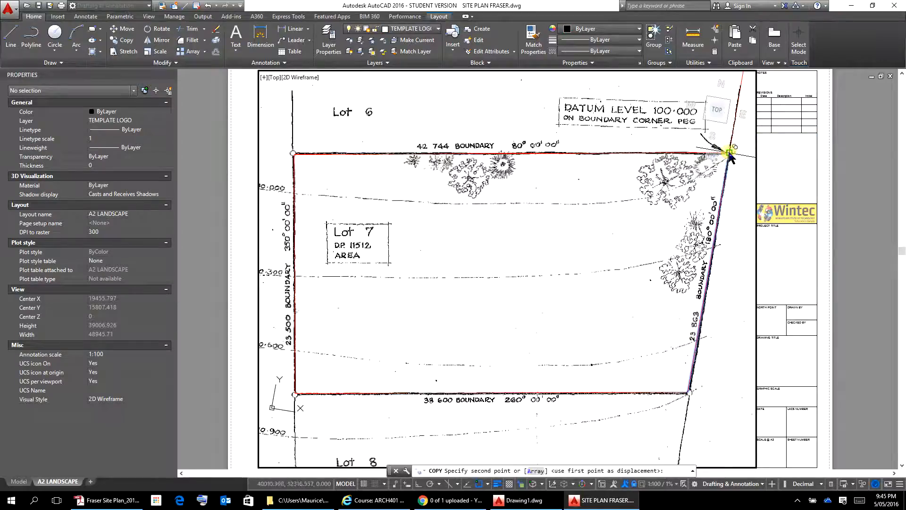
{"action": "left_click", "coordinate": [689, 392]}
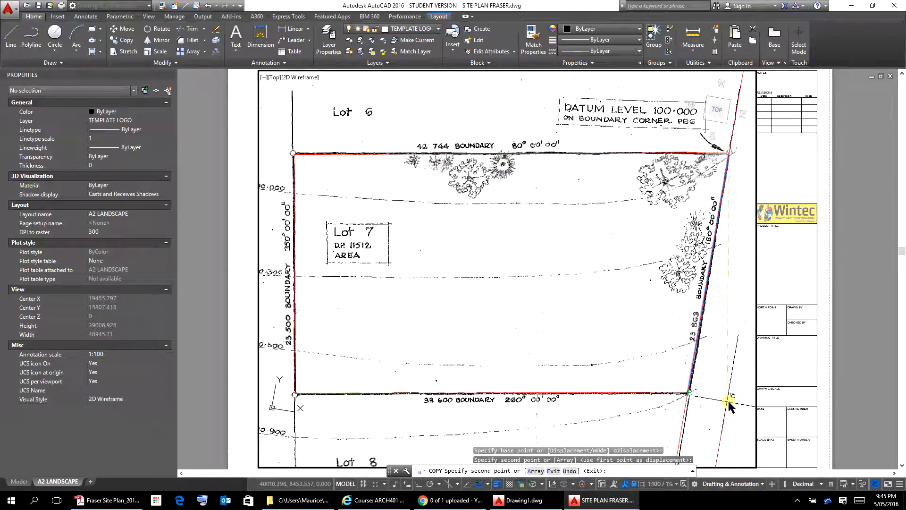
{"action": "key", "text": "Escape"}
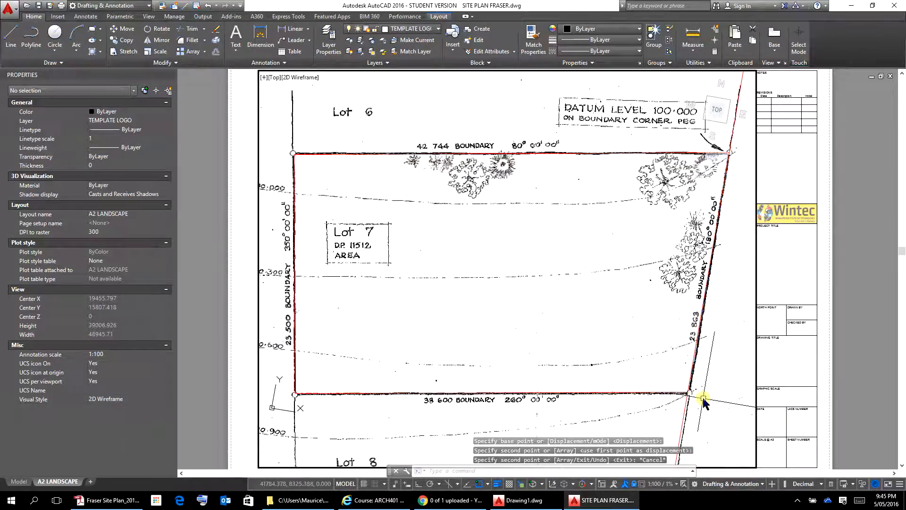
{"action": "left_click", "coordinate": [695, 352]}
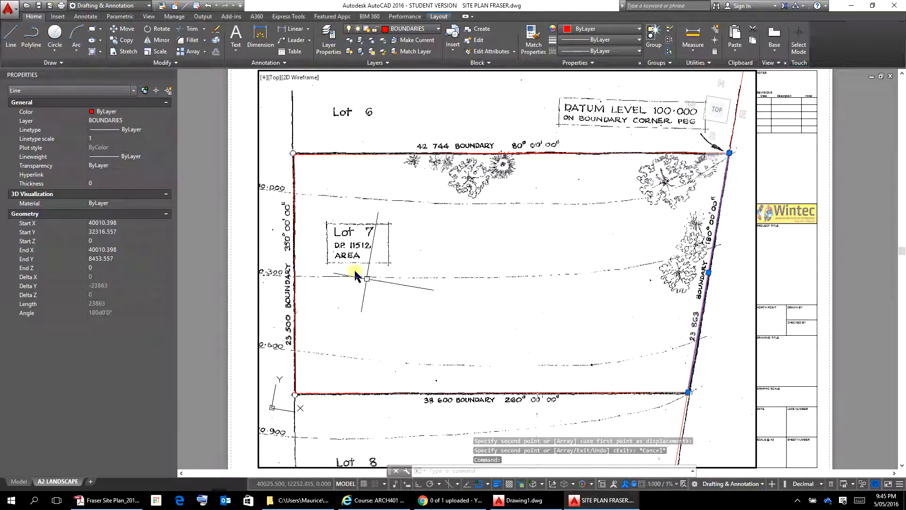
{"action": "key", "text": "Escape"}
{"action": "key", "text": "Escape"}
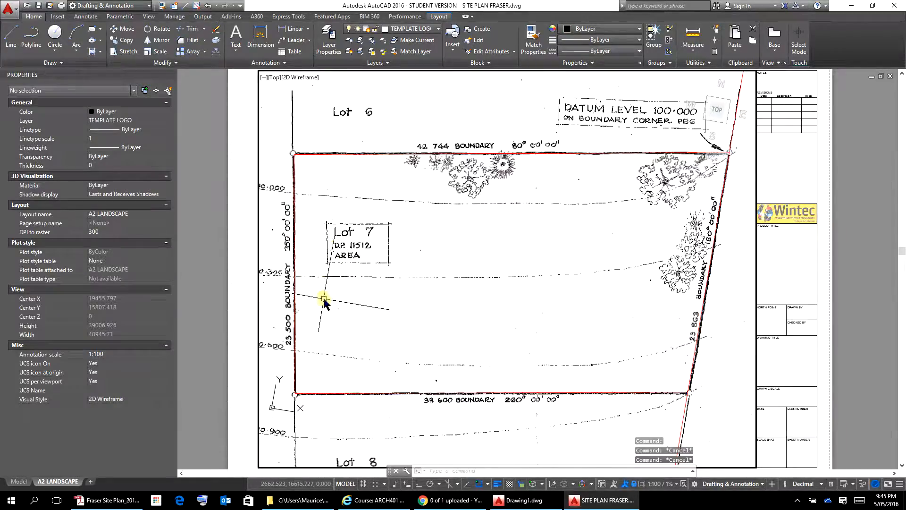
Step: Copy the red 23 500 boundary line from its lower endpoint to its upper endpoint, extending the boundary up along Lot 6
{"action": "left_click", "coordinate": [294, 329]}
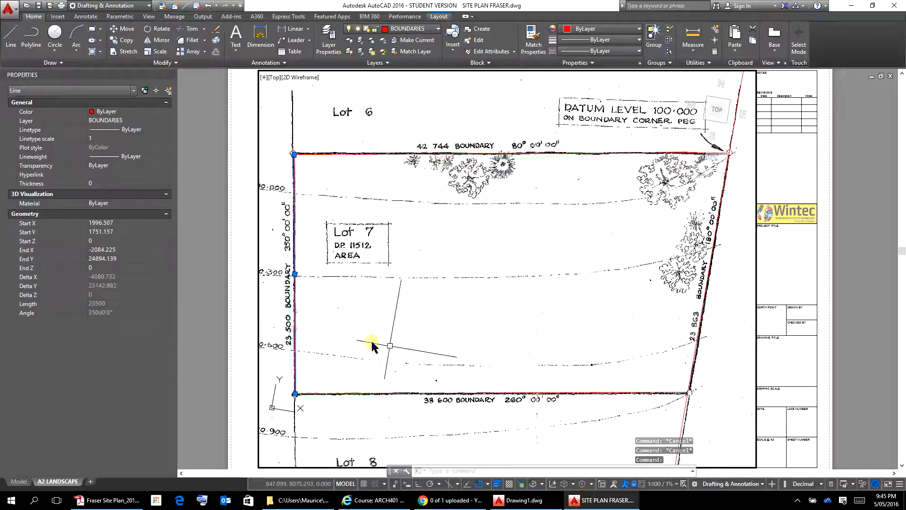
{"action": "type", "text": "cp"}
{"action": "key", "text": "Return"}
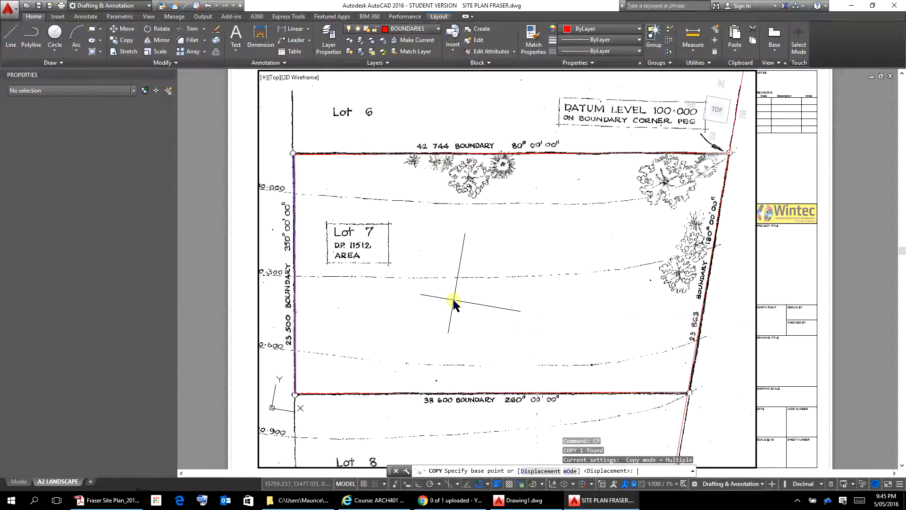
{"action": "left_click", "coordinate": [295, 394]}
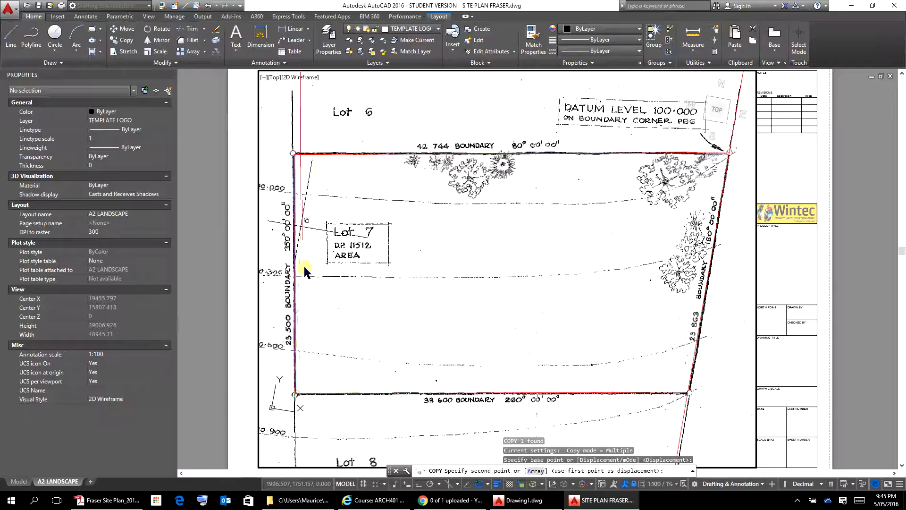
{"action": "left_click", "coordinate": [294, 153]}
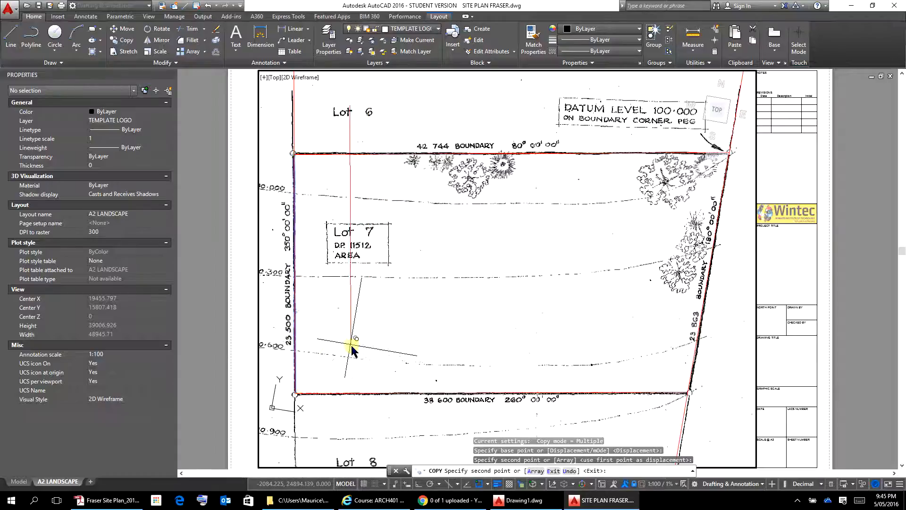
{"action": "key", "text": "Escape"}
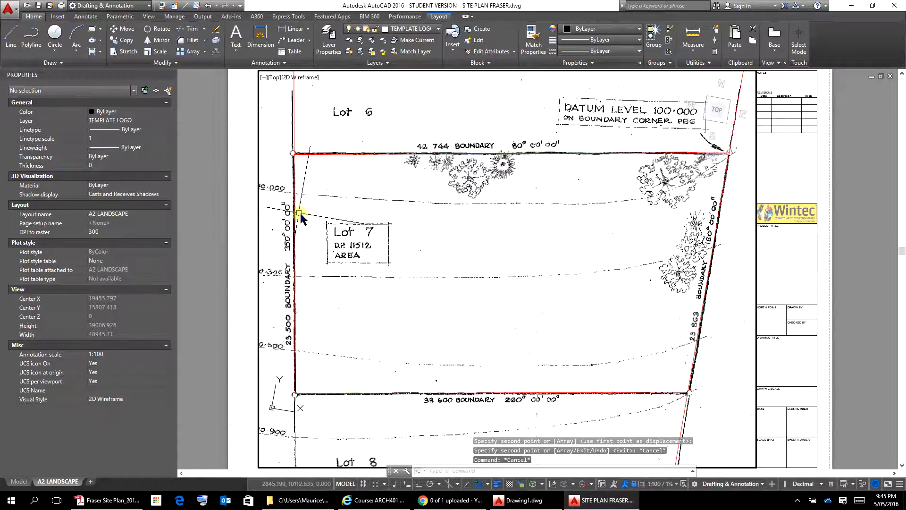
Step: Copy the red 23 500 boundary line from its upper endpoint to its lower endpoint, extending the boundary down alongside Lot 8
{"action": "left_click", "coordinate": [295, 214]}
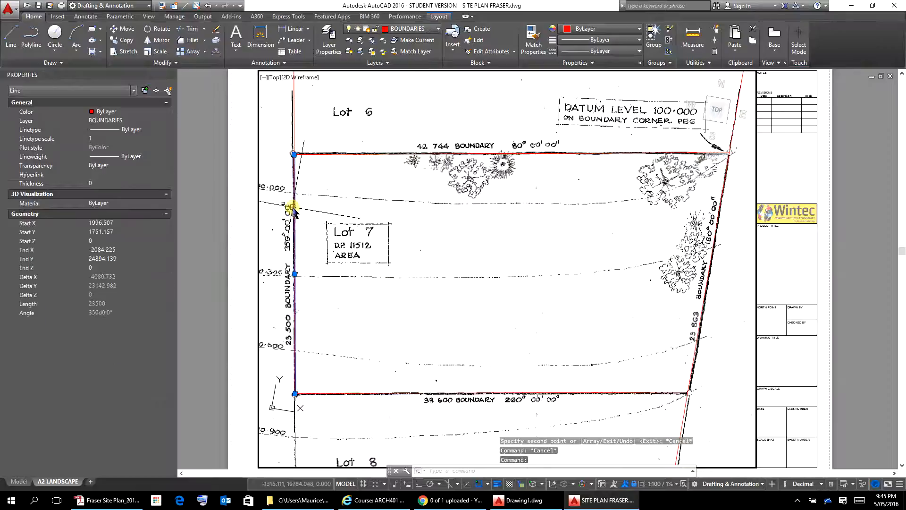
{"action": "type", "text": "cp"}
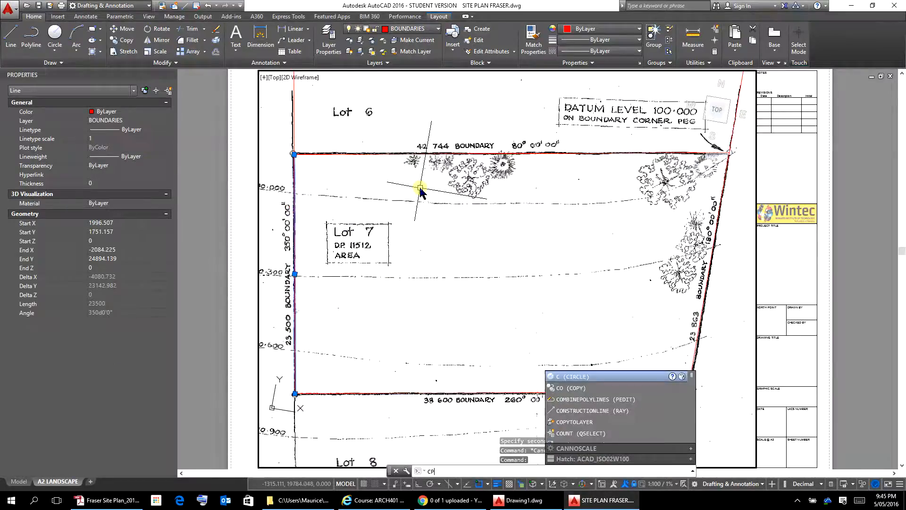
{"action": "key", "text": "Return"}
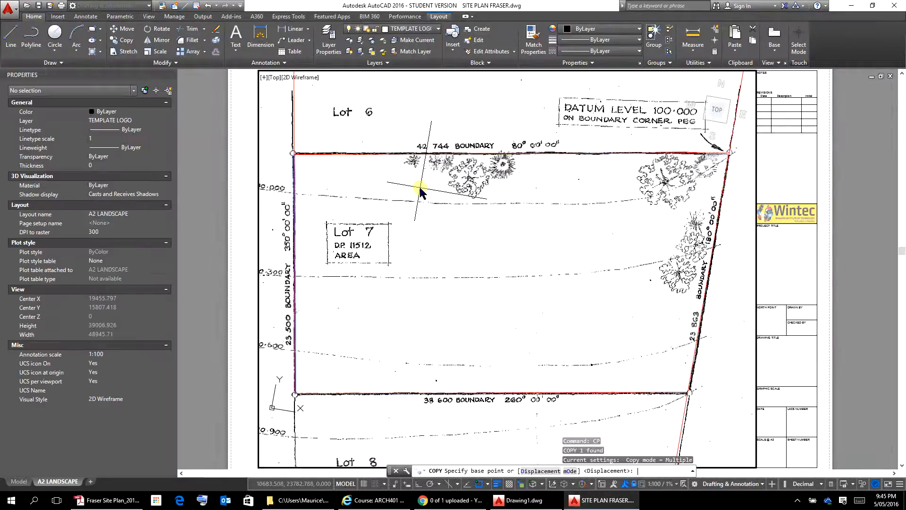
{"action": "left_click", "coordinate": [293, 154]}
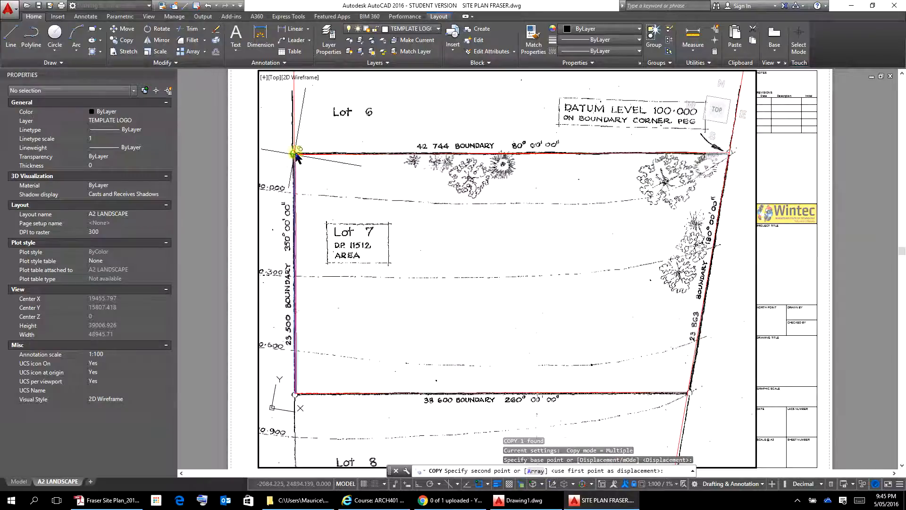
{"action": "left_click", "coordinate": [294, 393]}
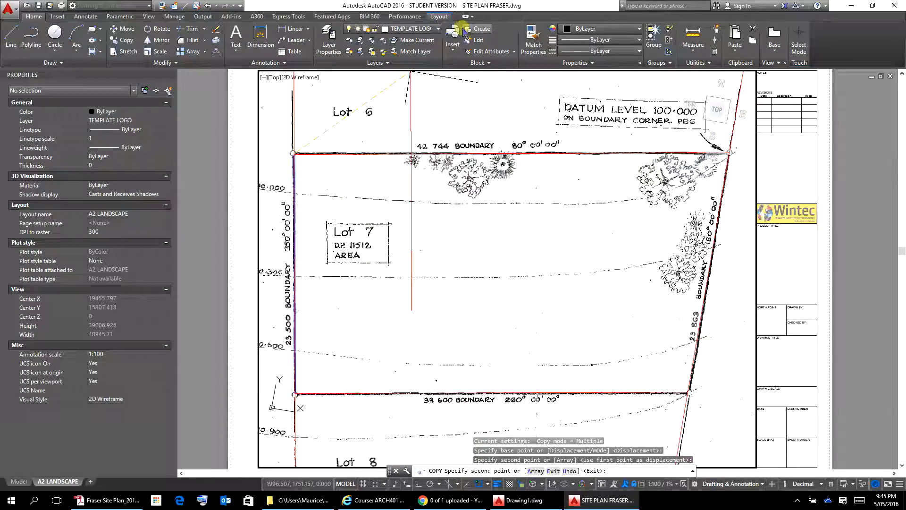
Step: Turn off the IMAGE layer so only the red boundary linework shows, and end the copy command
{"action": "left_click", "coordinate": [439, 29]}
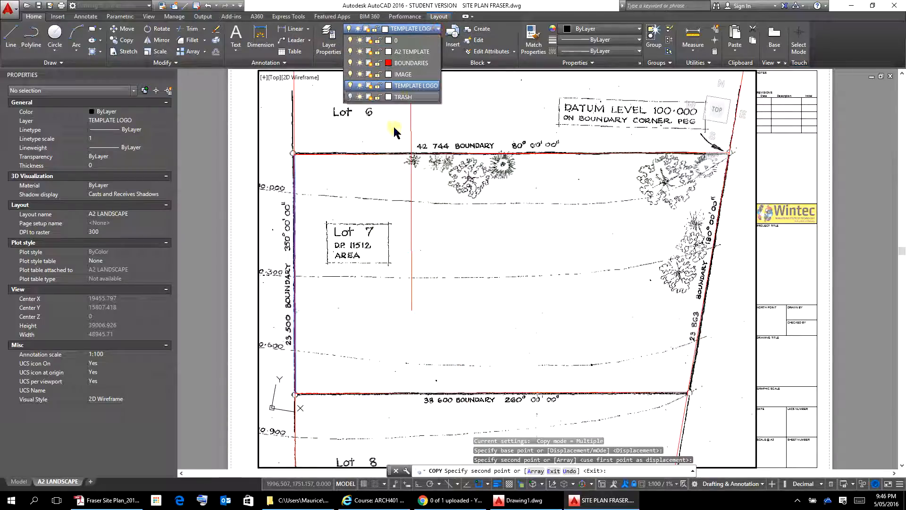
{"action": "left_click", "coordinate": [350, 74]}
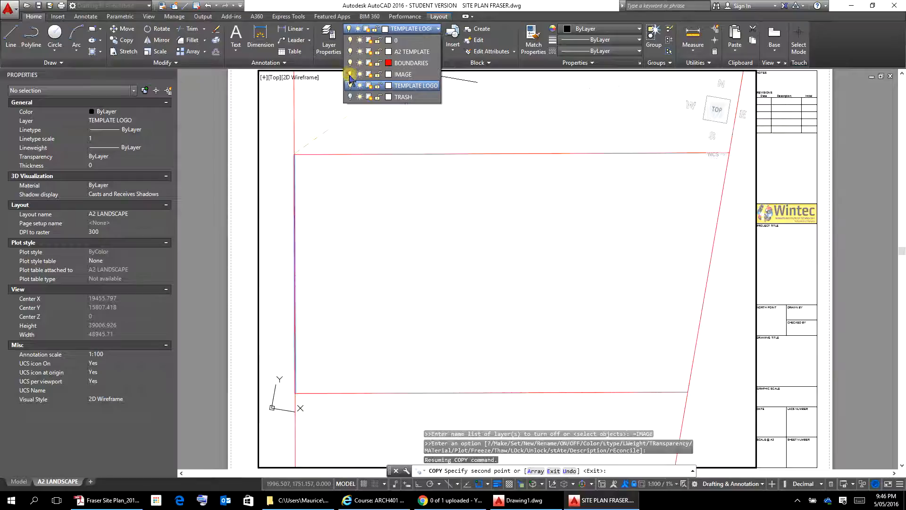
{"action": "left_click", "coordinate": [361, 200]}
{"action": "key", "text": "Escape"}
{"action": "key", "text": "Escape"}
{"action": "key", "text": "Escape"}
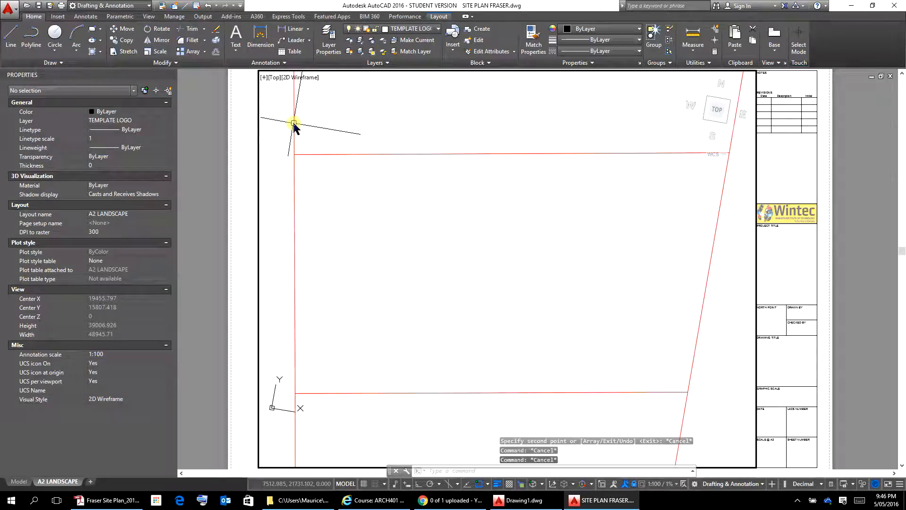
Step: Select the boundary lines meeting at each of Lot 7's four corners to check the separate segments, and clear the selection
{"action": "left_click", "coordinate": [317, 118]}
{"action": "left_click", "coordinate": [291, 175]}
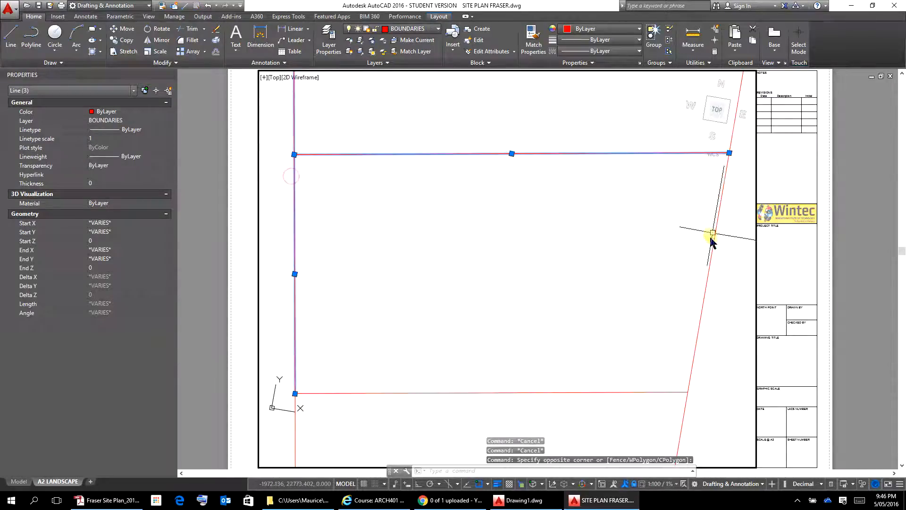
{"action": "left_click", "coordinate": [739, 143]}
{"action": "left_click", "coordinate": [714, 171]}
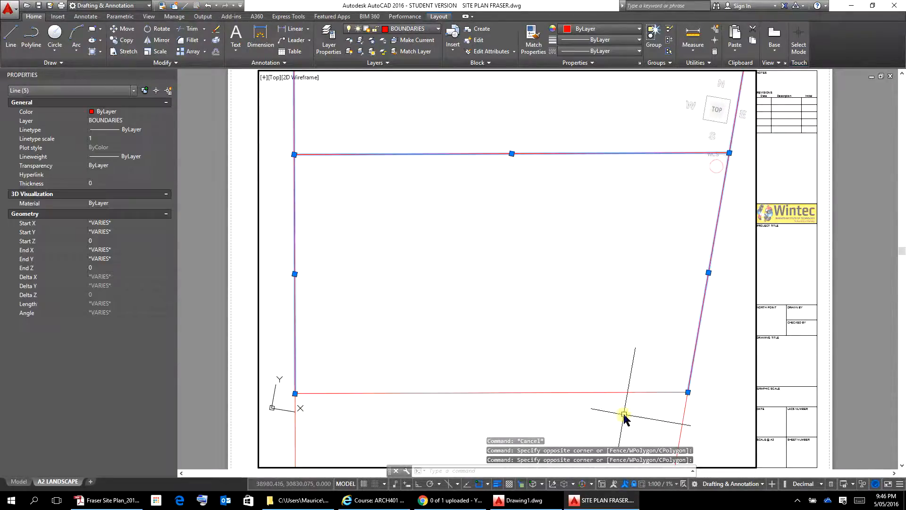
{"action": "left_click", "coordinate": [713, 371]}
{"action": "left_click", "coordinate": [662, 402]}
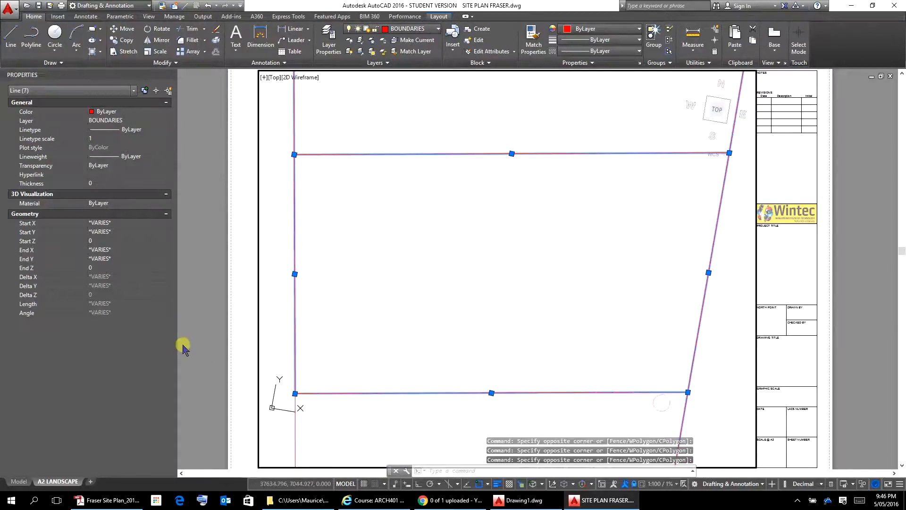
{"action": "left_click", "coordinate": [313, 375]}
{"action": "left_click", "coordinate": [282, 407]}
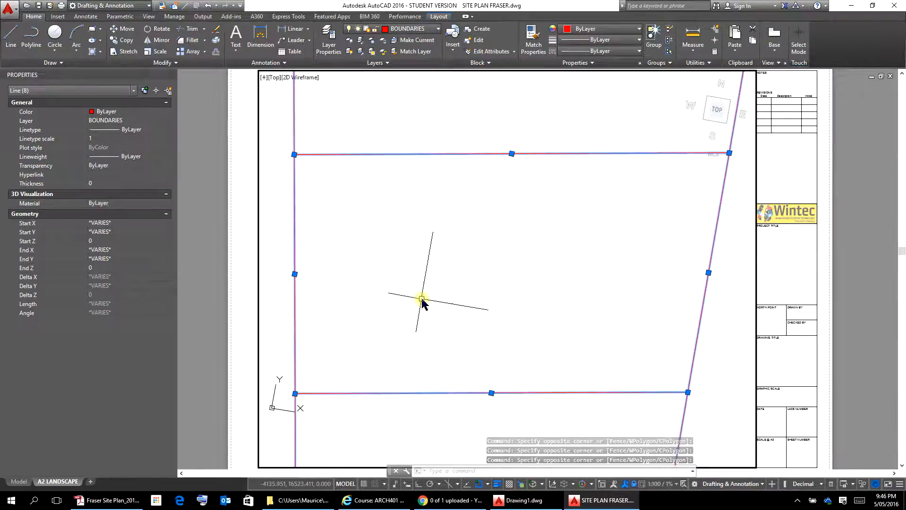
{"action": "key", "text": "Escape"}
{"action": "key", "text": "Escape"}
{"action": "key", "text": "Escape"}
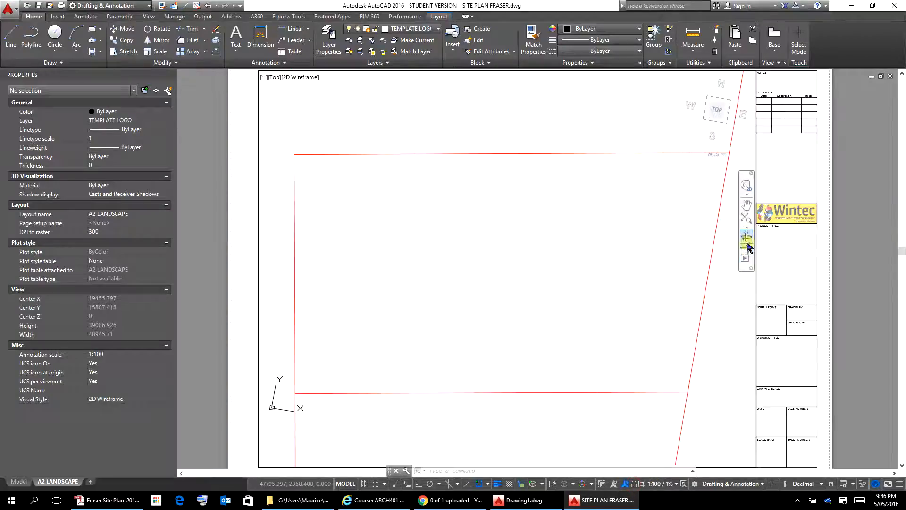
Step: Pan the plan slightly down and to the left within the viewport, keeping all four of Lot 7's corners inside the frame
{"action": "left_click", "coordinate": [747, 206]}
{"action": "left_click_drag", "start_coordinate": [647, 269], "coordinate": [643, 272]}
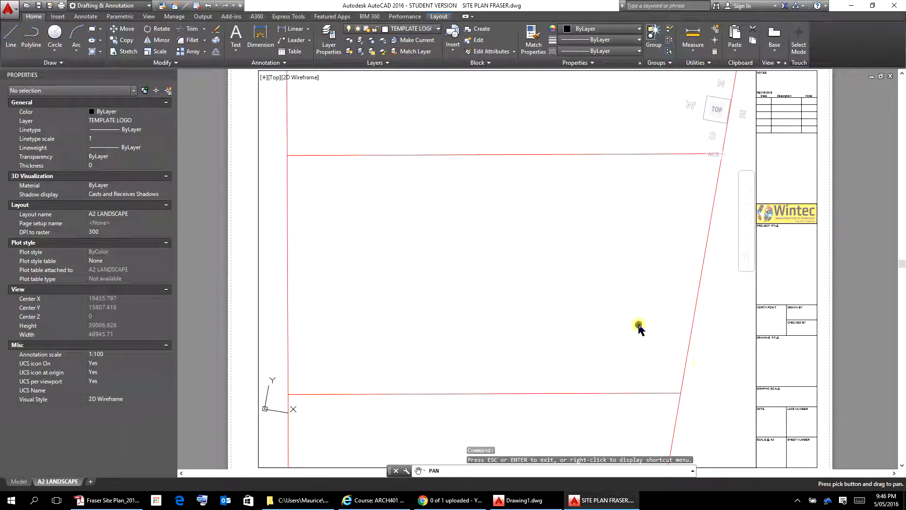
{"action": "left_click_drag", "start_coordinate": [639, 328], "coordinate": [632, 339]}
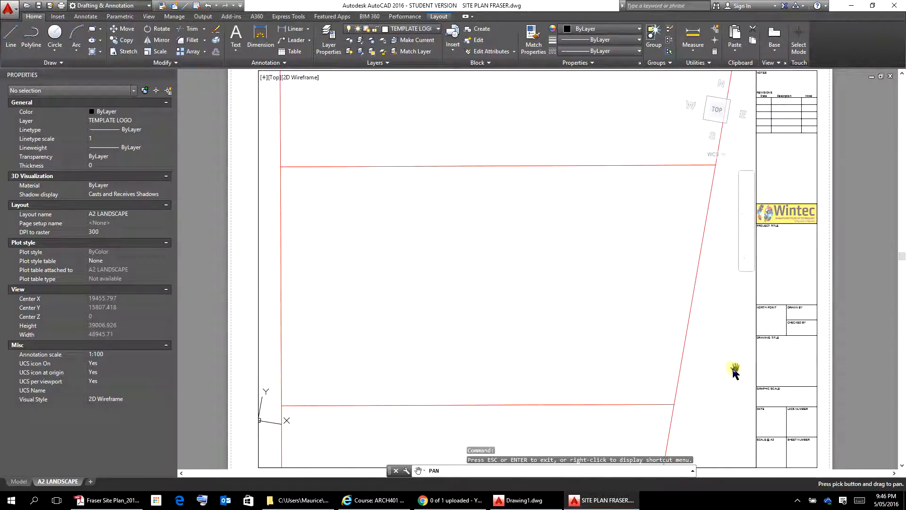
{"action": "key", "text": "Escape"}
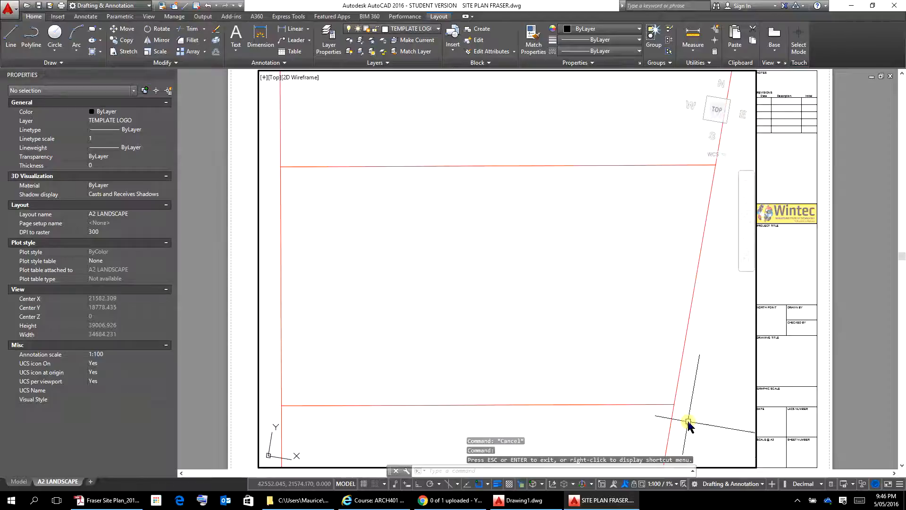
{"action": "left_click", "coordinate": [628, 488]}
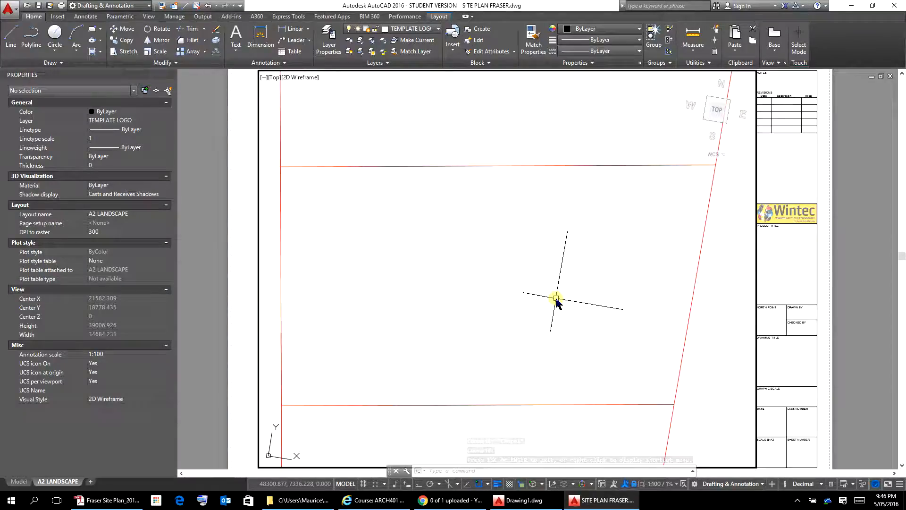
Step: Turn the IMAGE layer back on to show the scanned site plan beneath the boundary lines
{"action": "left_click", "coordinate": [439, 29]}
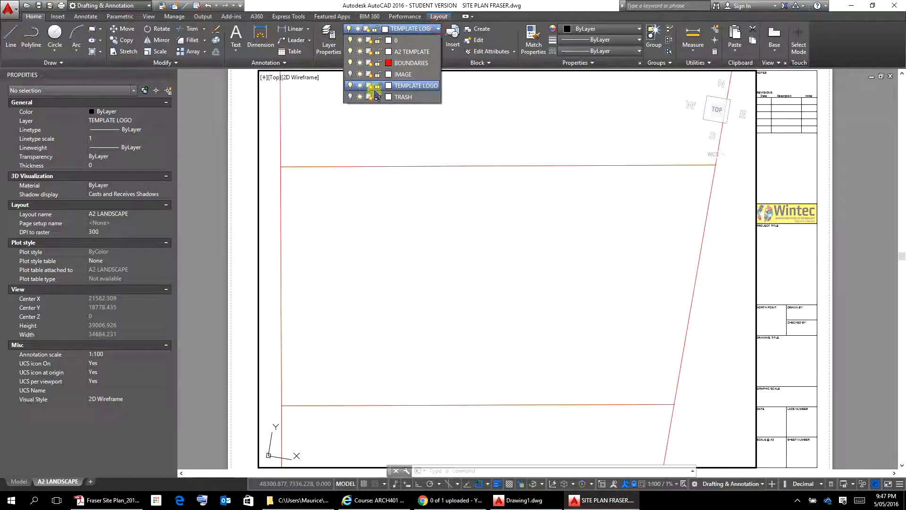
{"action": "left_click", "coordinate": [350, 75]}
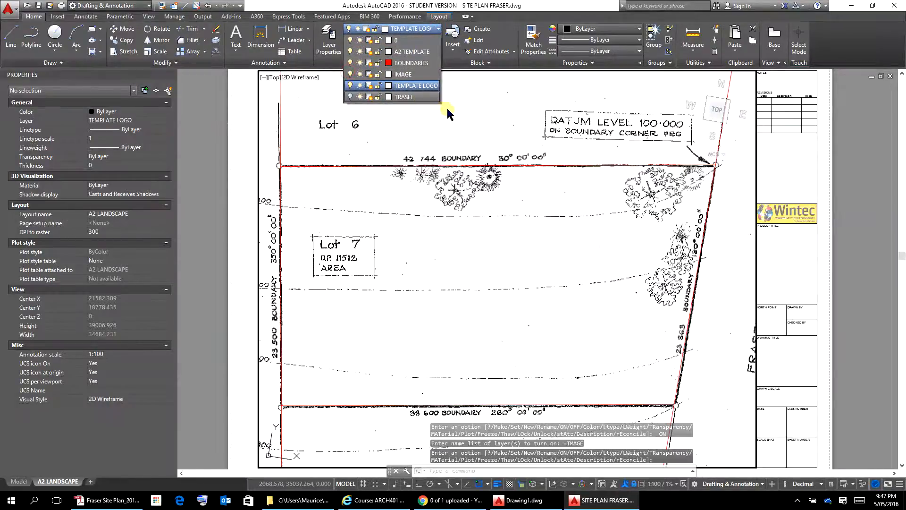